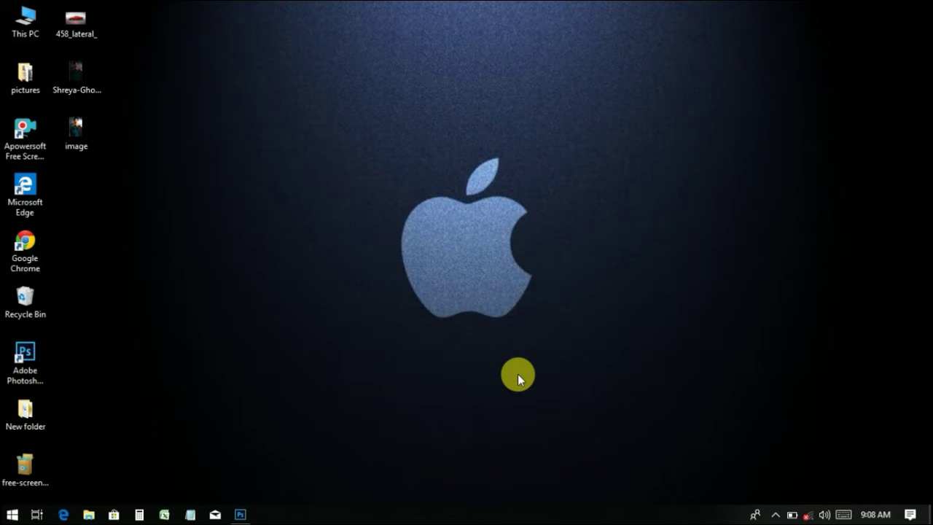
# Step: Refresh the Windows desktop twice, then bring the Photoshop window back to the front
pyautogui.rightClick(518, 374)
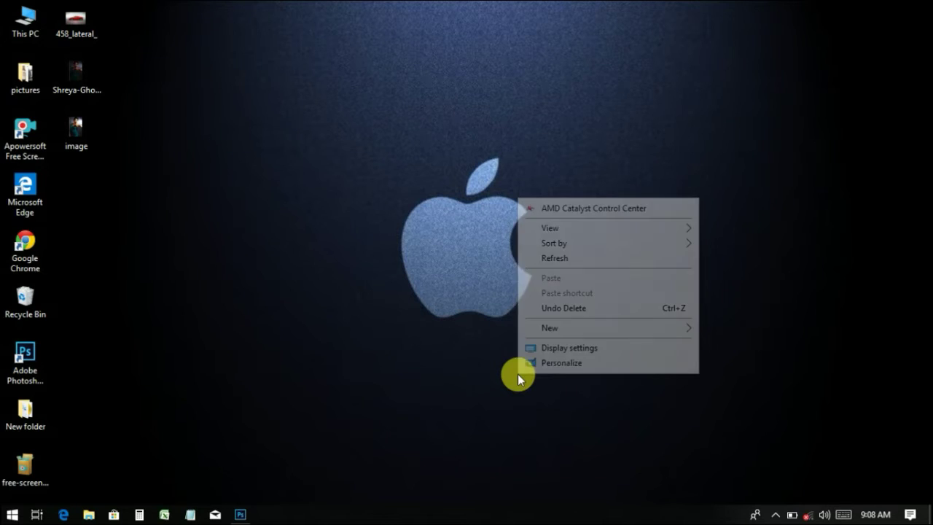
pyautogui.click(554, 260)
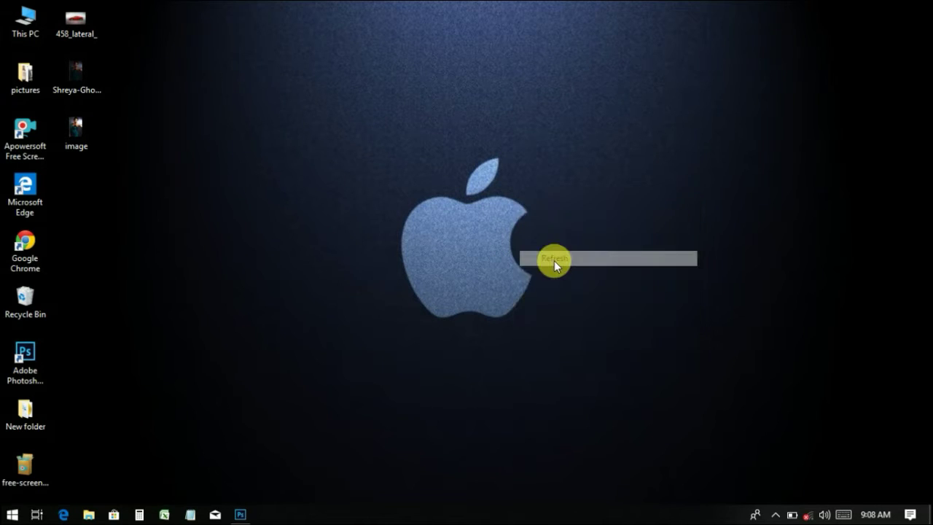
pyautogui.rightClick(452, 256)
pyautogui.click(480, 315)
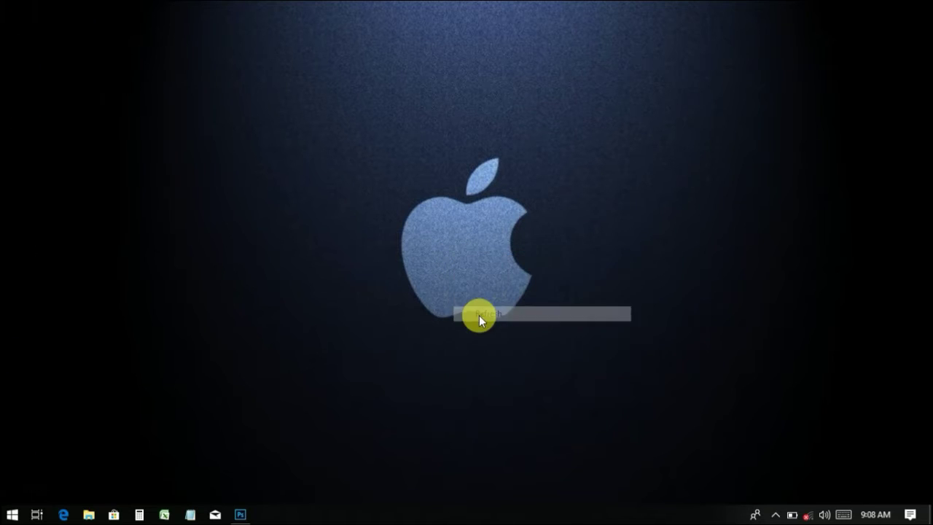
pyautogui.click(241, 516)
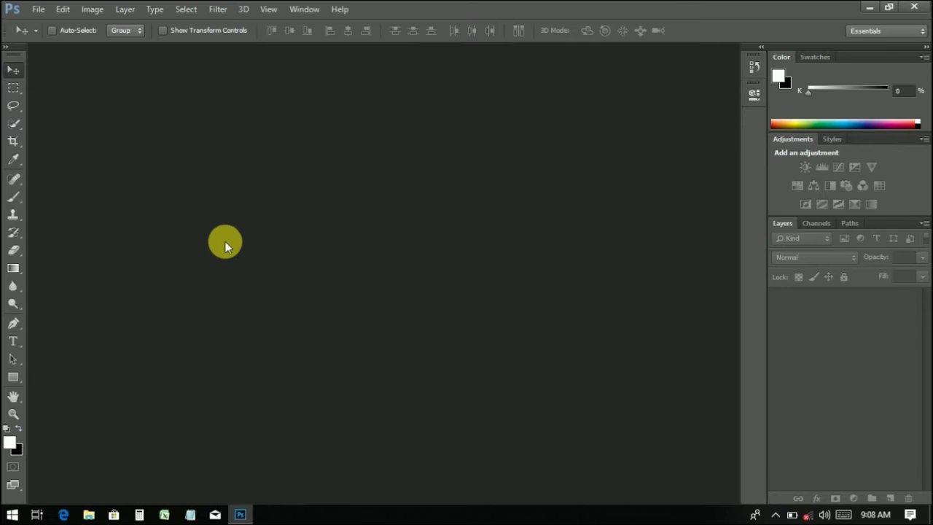
# Step: Start a new document with width and height in pixels and width 1980
pyautogui.click(40, 11)
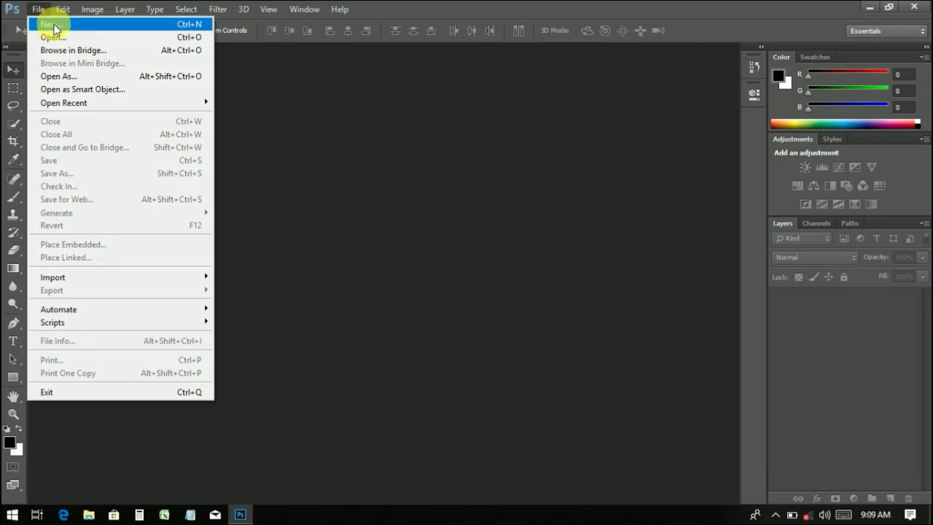
pyautogui.click(58, 26)
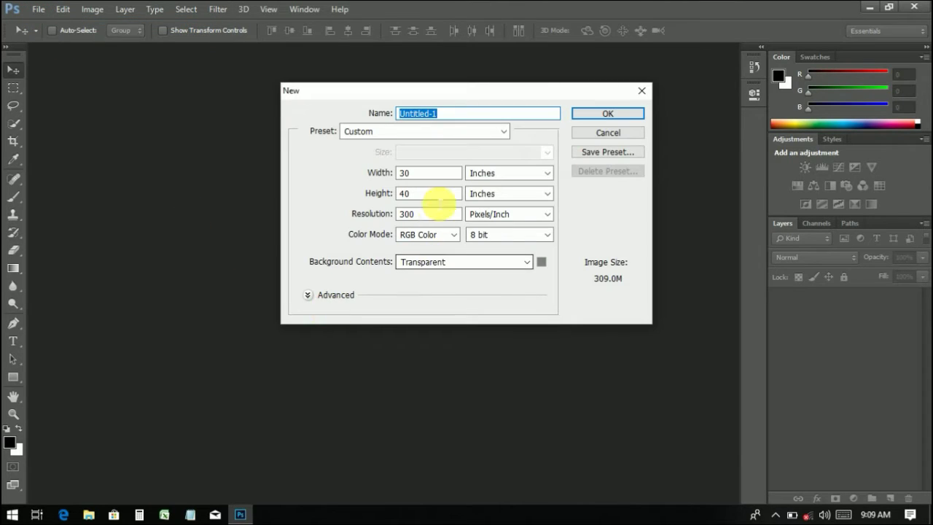
pyautogui.click(490, 175)
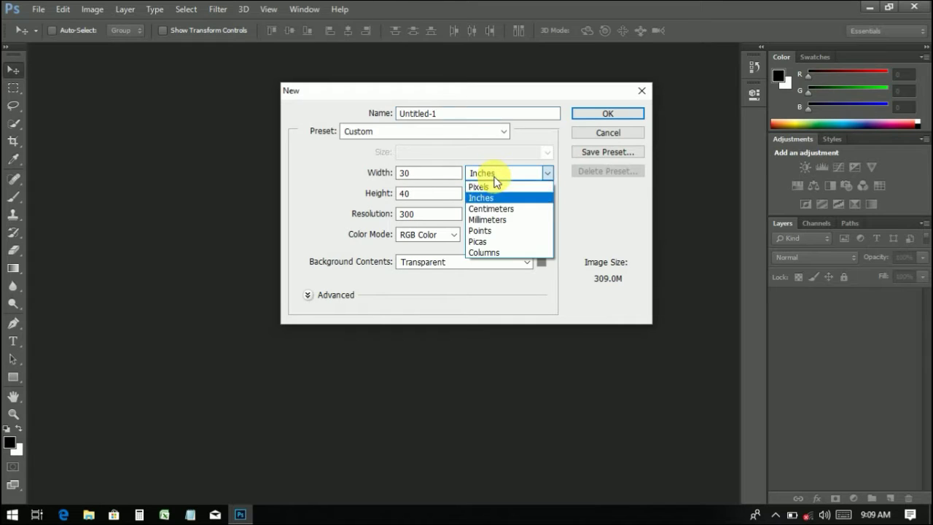
pyautogui.click(494, 188)
pyautogui.click(499, 194)
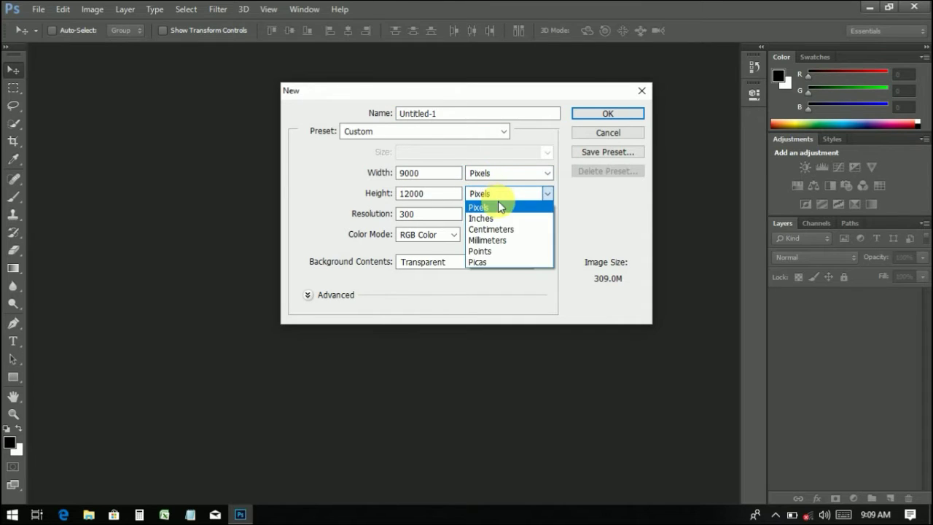
pyautogui.click(498, 206)
pyautogui.click(433, 175)
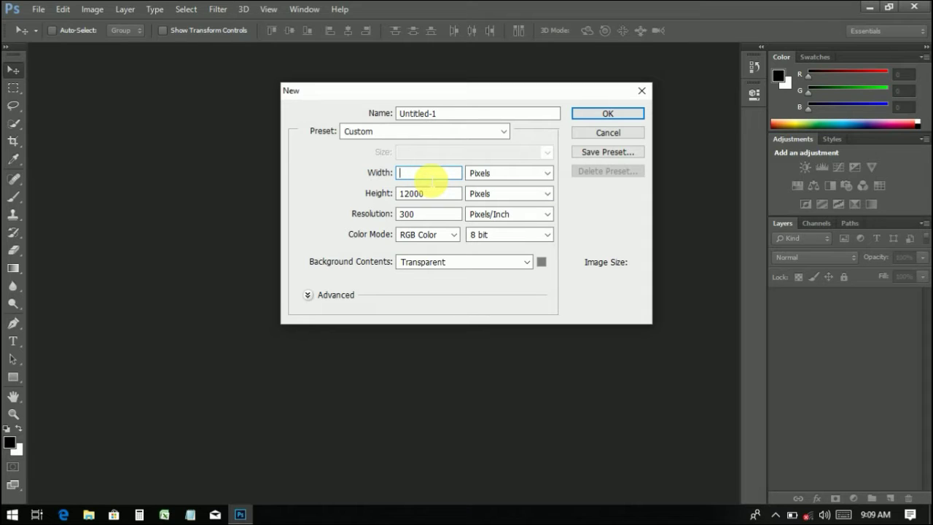
pyautogui.write('198')
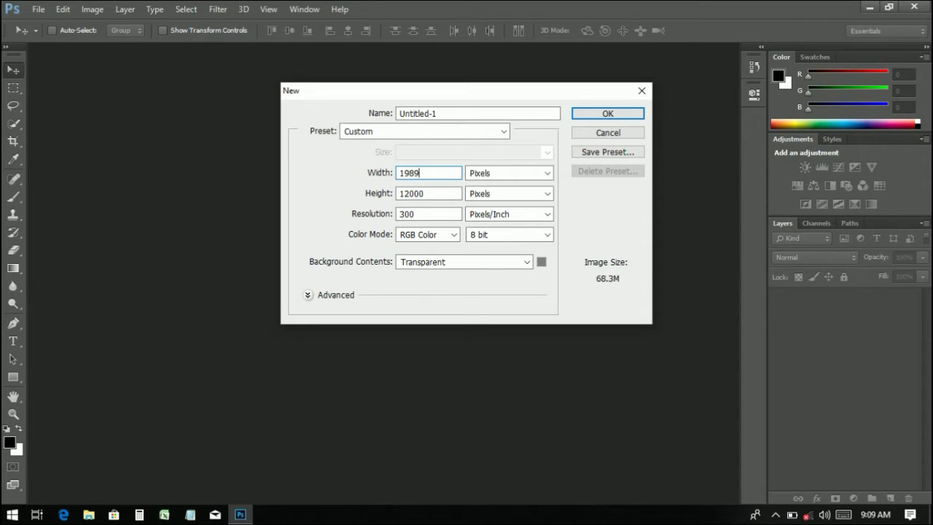
pyautogui.write('0')
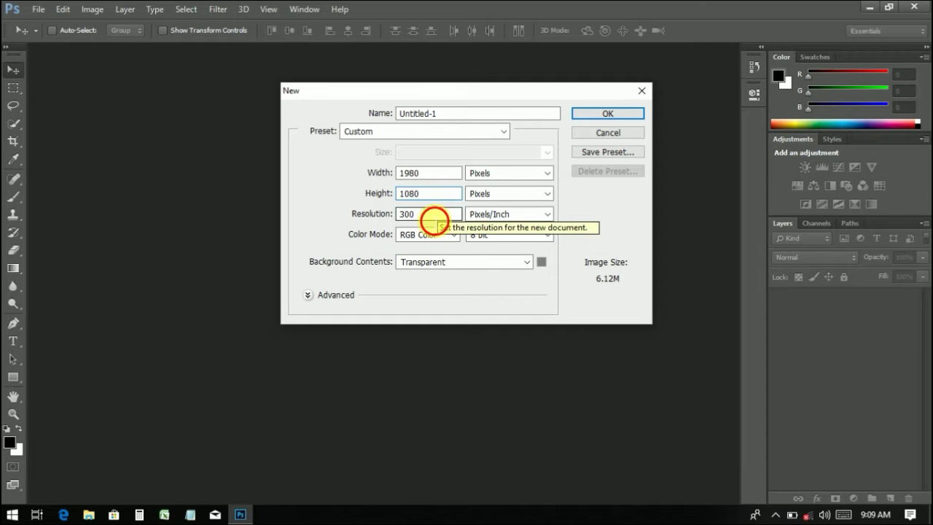
# Step: Give the new document 72 ppi resolution and a White background, and create it
pyautogui.click(433, 218)
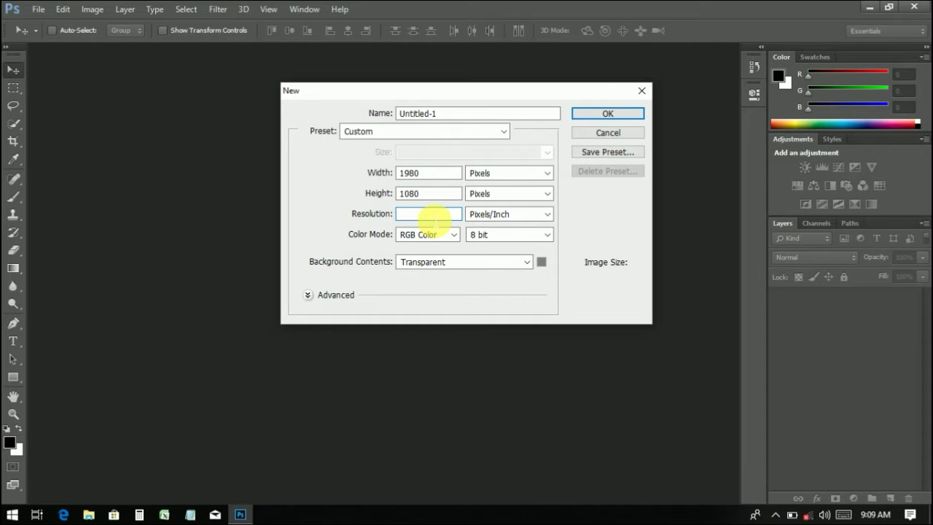
pyautogui.write('72')
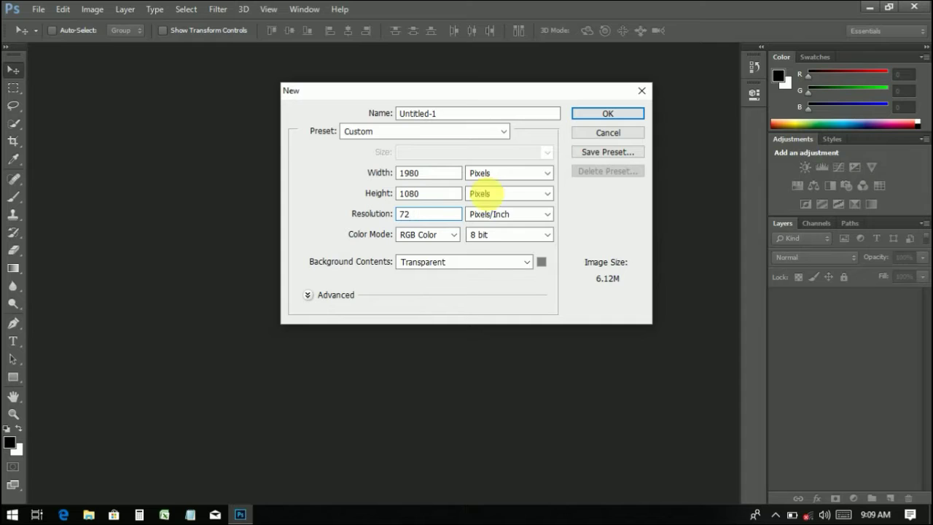
pyautogui.click(482, 262)
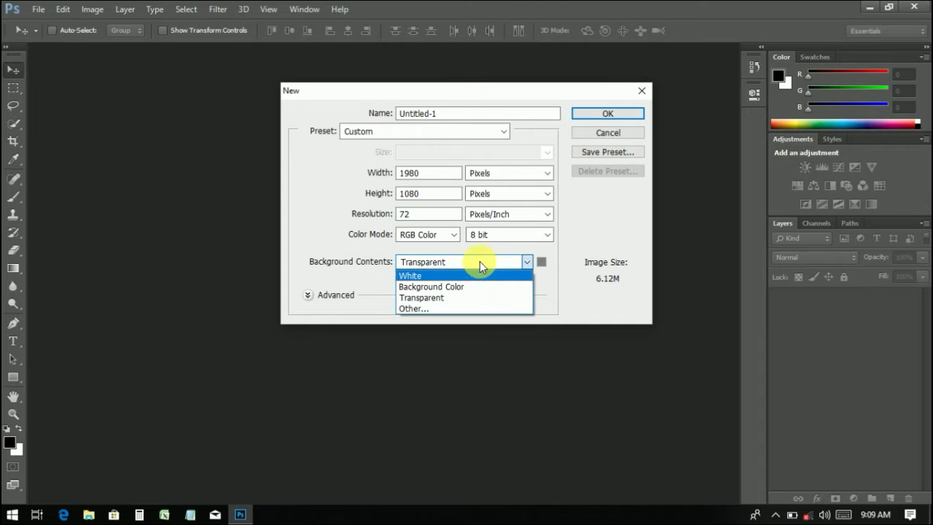
pyautogui.click(470, 278)
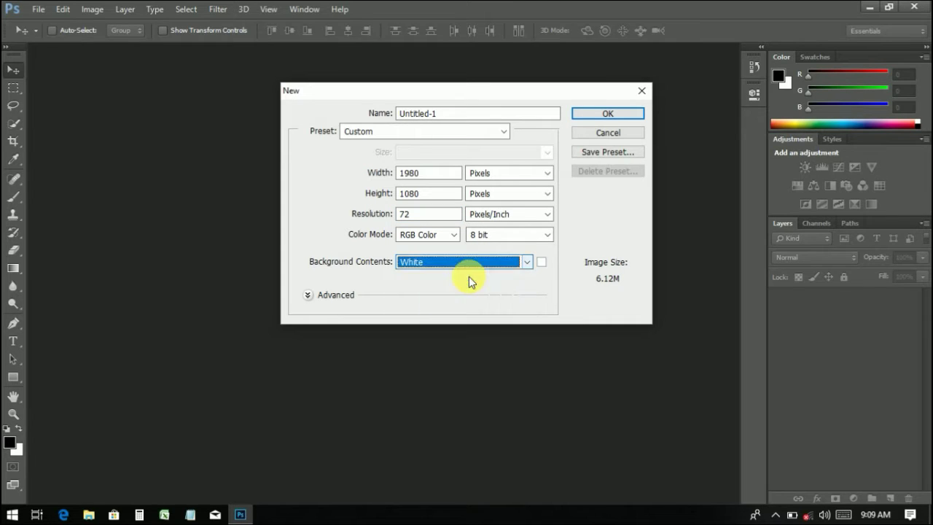
pyautogui.click(596, 117)
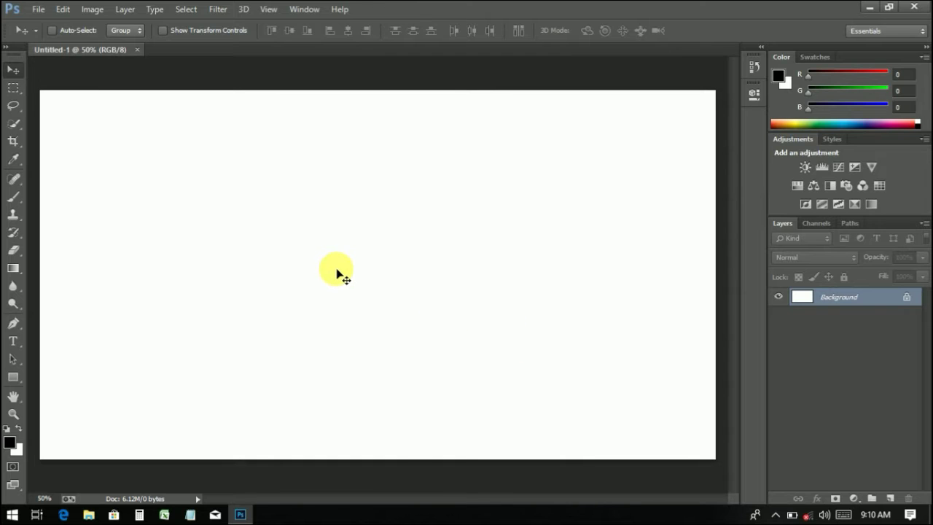
# Step: Open the butterfly line drawing images(98).jpg from the pictures folder
pyautogui.click(38, 10)
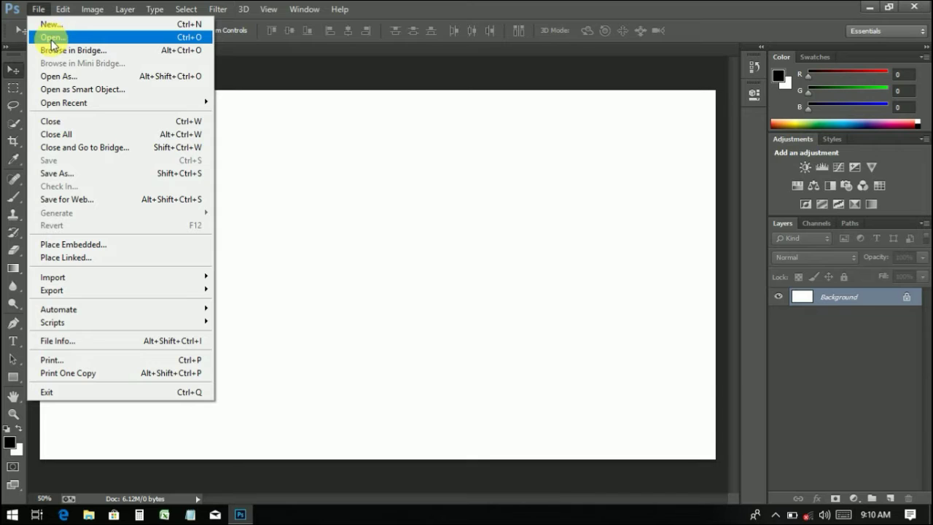
pyautogui.click(54, 38)
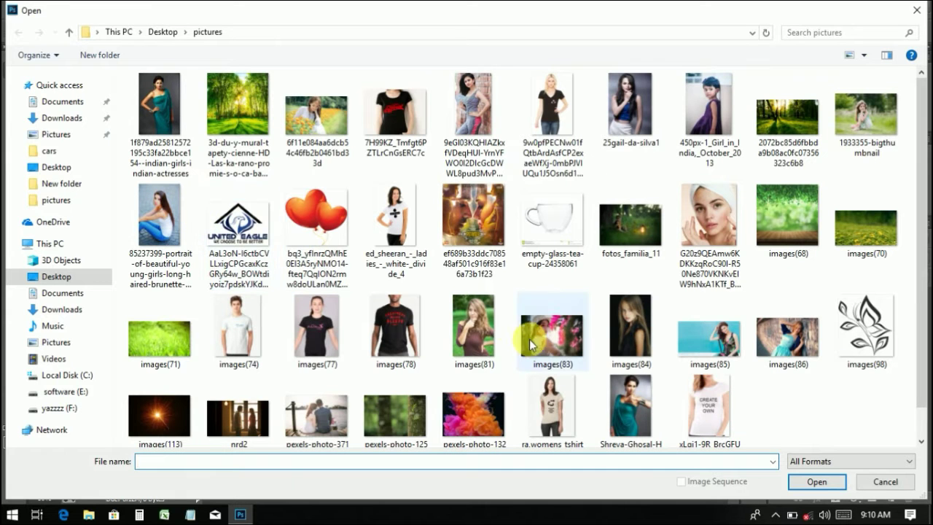
pyautogui.click(857, 339)
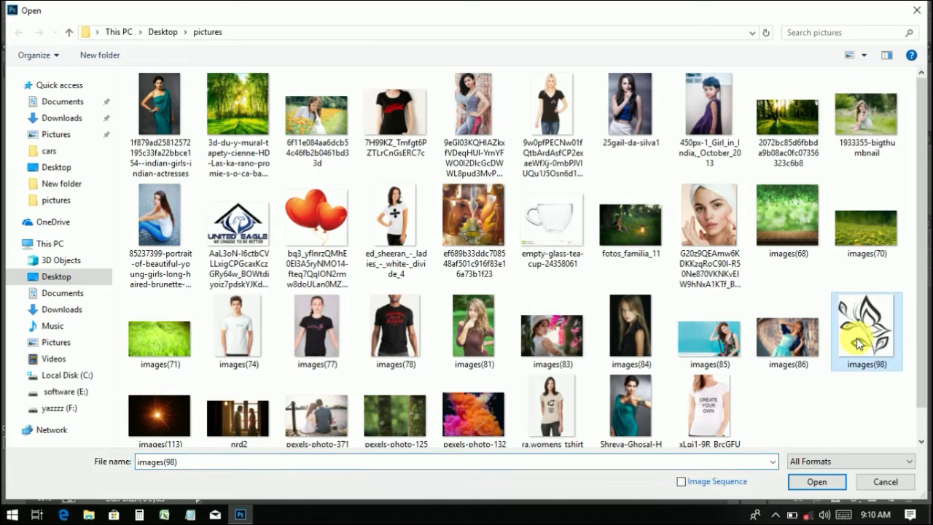
pyautogui.click(818, 484)
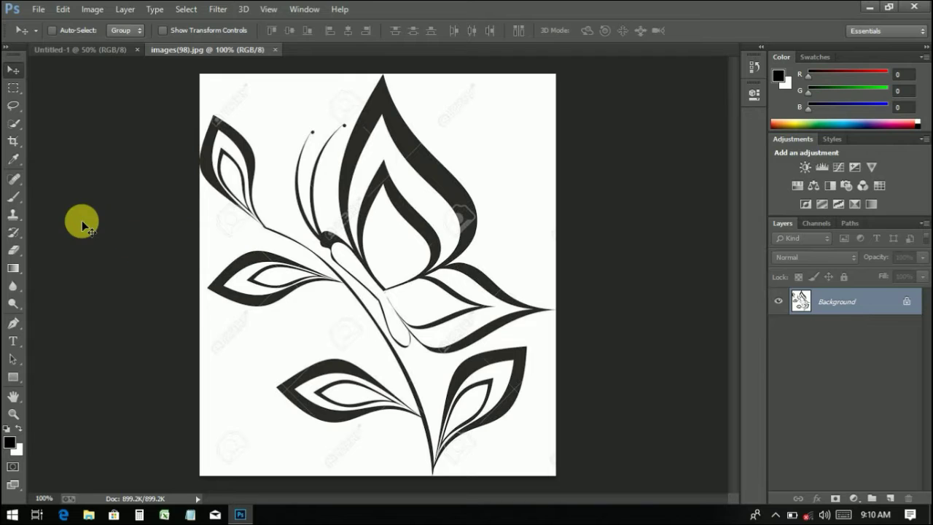
# Step: With the Magic Eraser, erase the white background and the white inside the upper wing
pyautogui.click(15, 251)
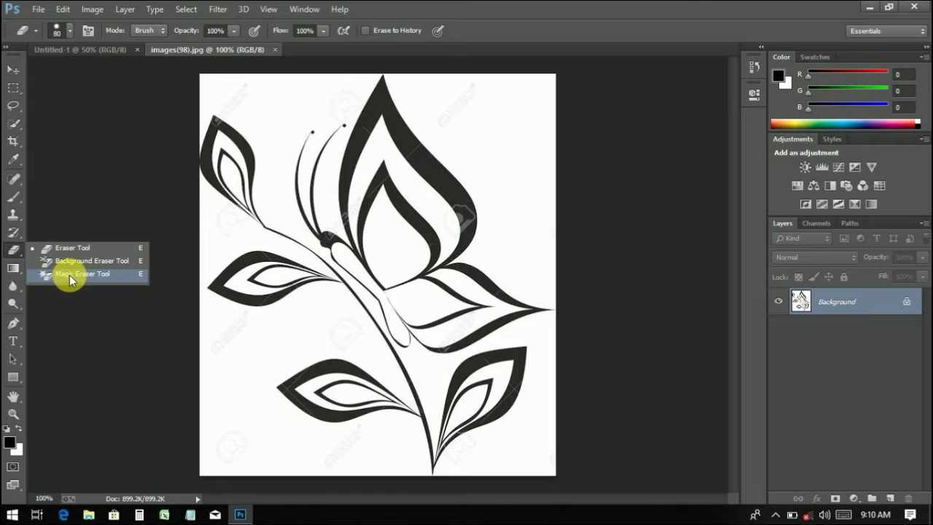
pyautogui.click(76, 276)
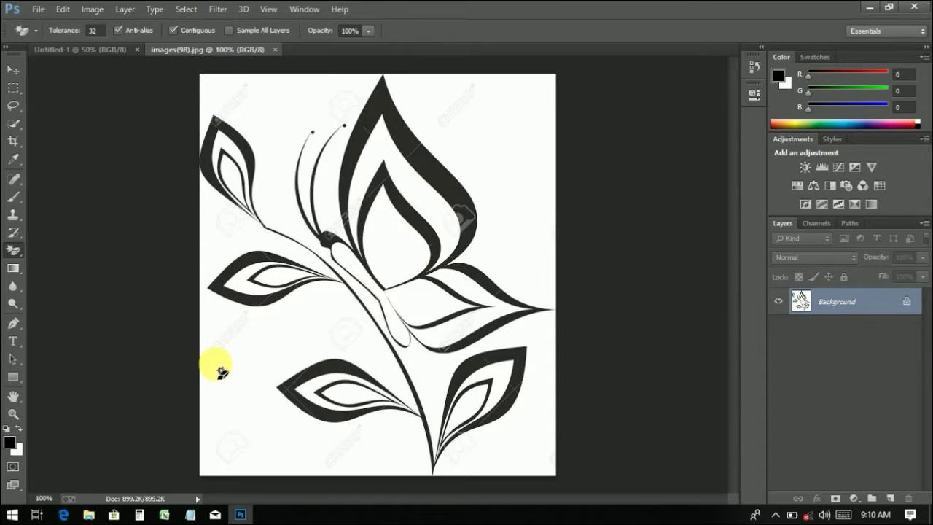
pyautogui.click(254, 358)
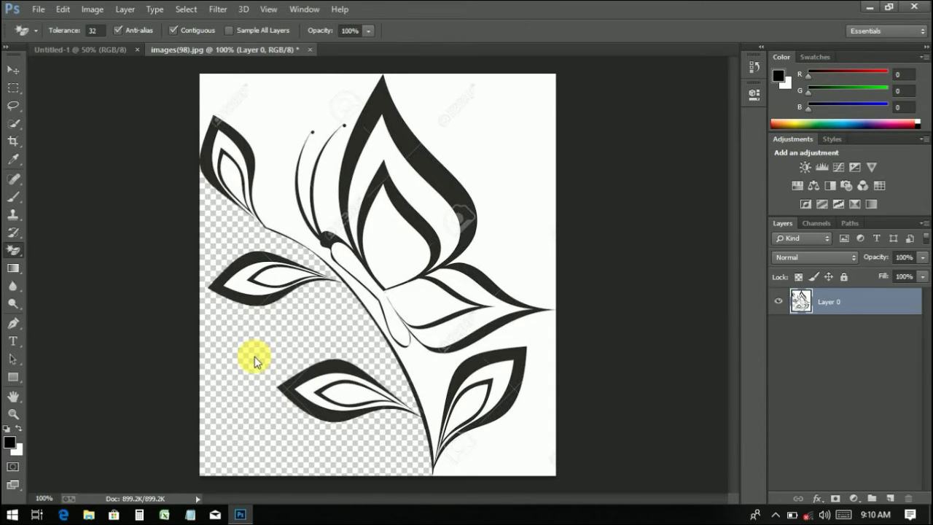
pyautogui.click(284, 135)
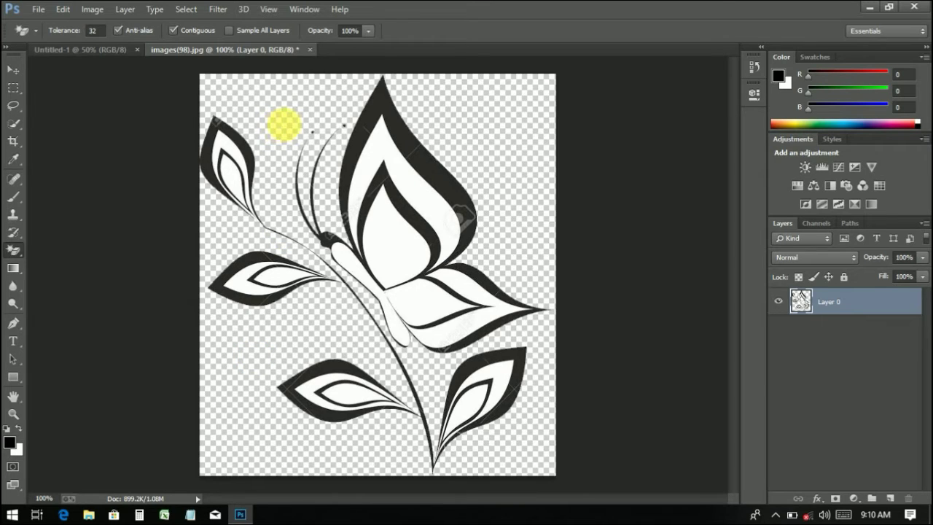
pyautogui.click(394, 253)
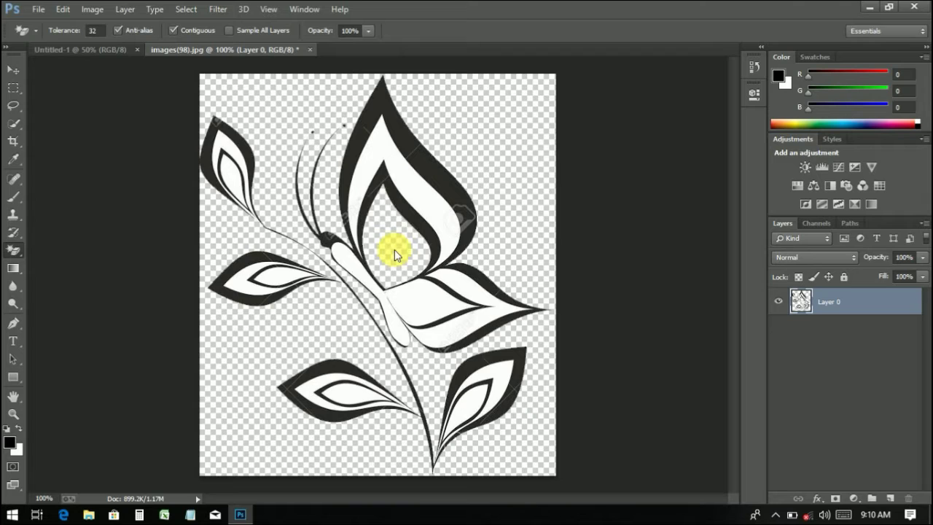
pyautogui.click(379, 165)
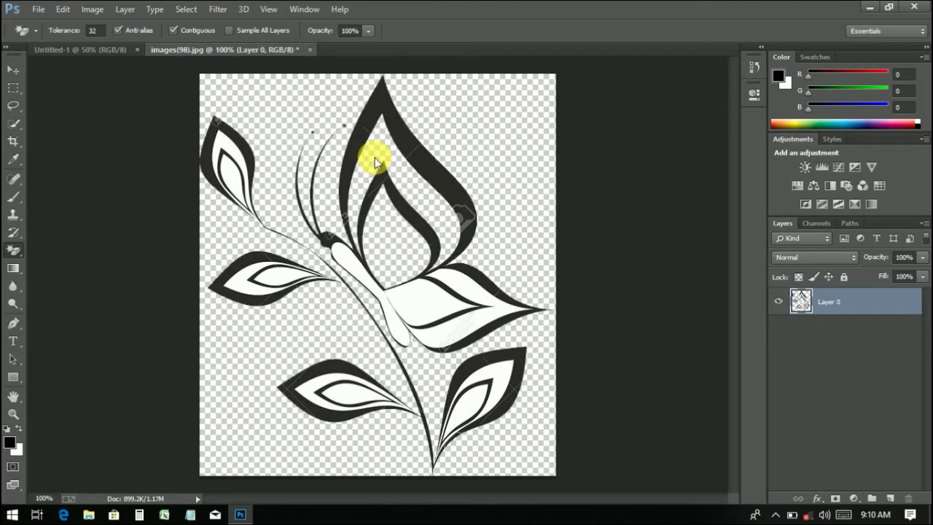
# Step: Erase the remaining white in the body, lower-right wing and all the leaves
pyautogui.click(434, 315)
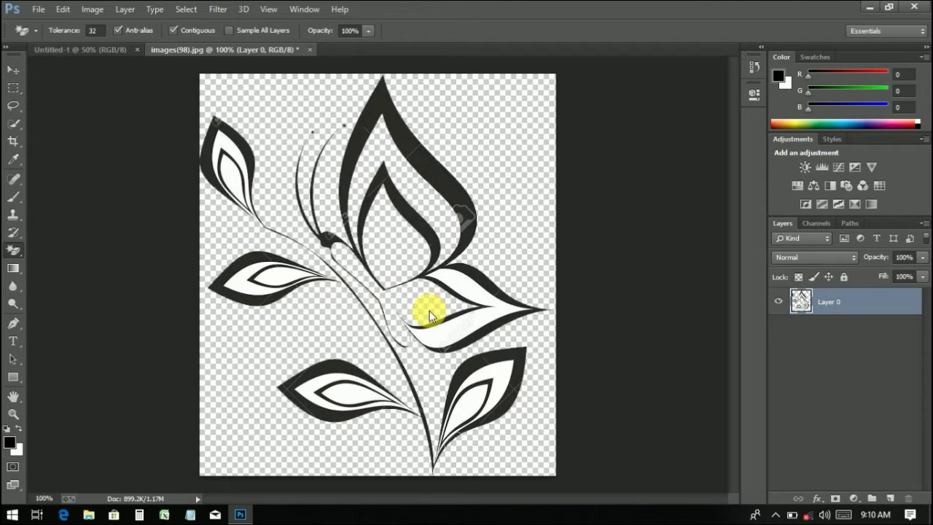
pyautogui.click(468, 342)
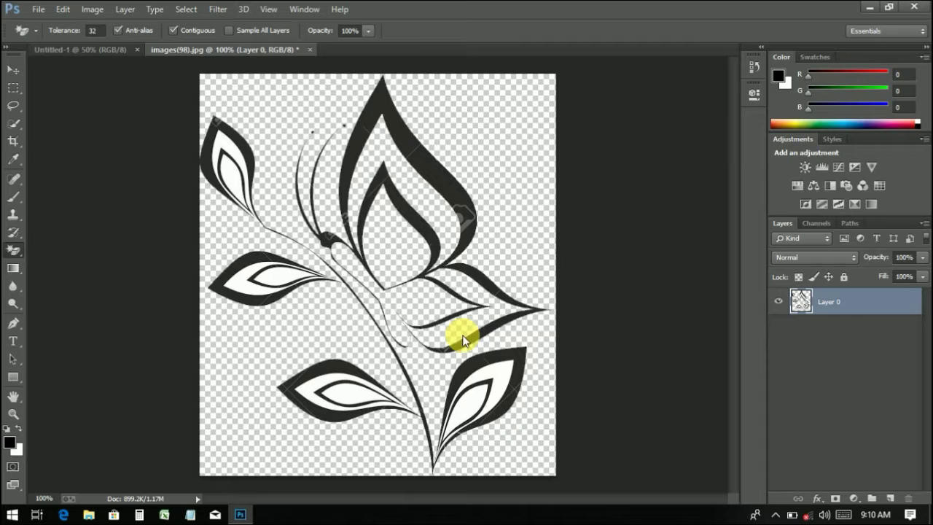
pyautogui.click(495, 386)
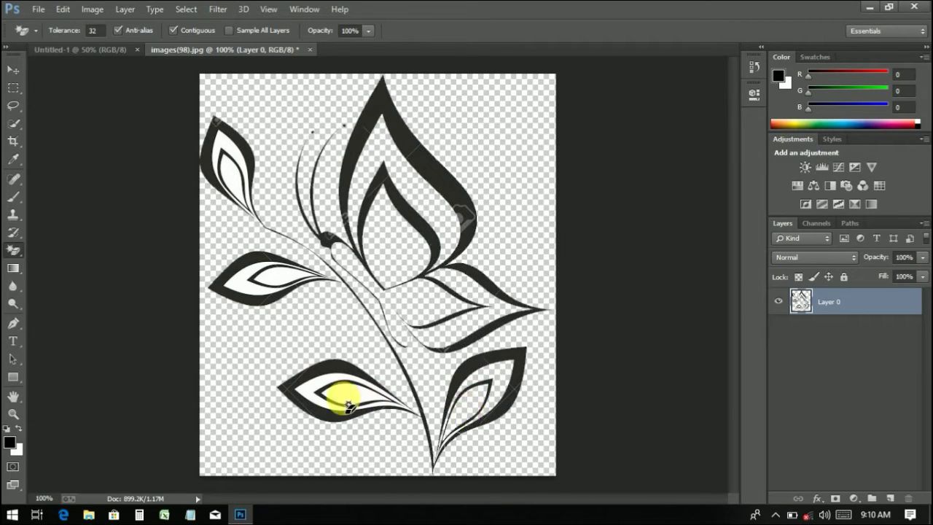
pyautogui.click(306, 400)
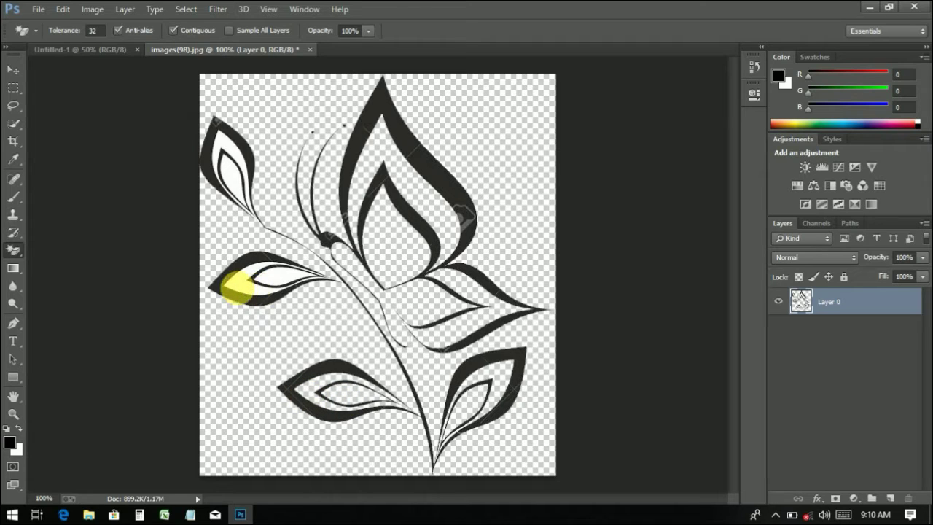
pyautogui.click(271, 284)
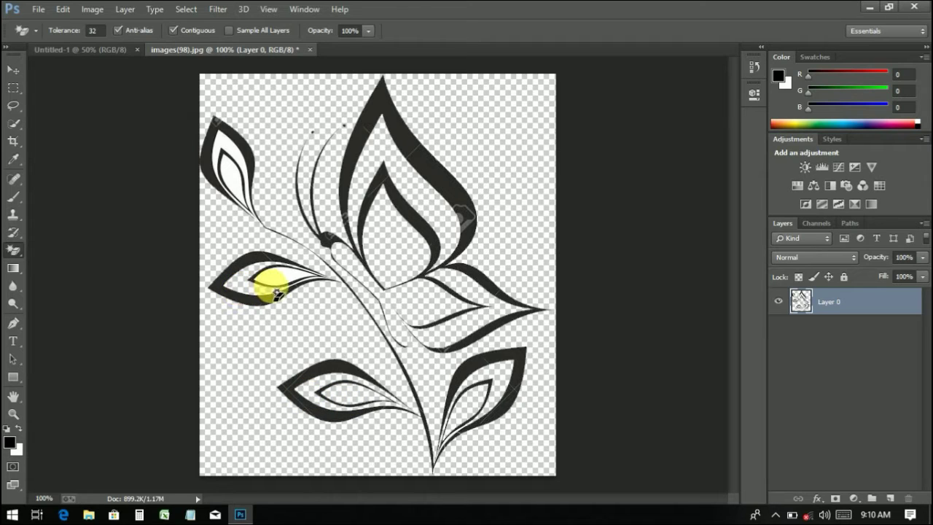
pyautogui.click(225, 161)
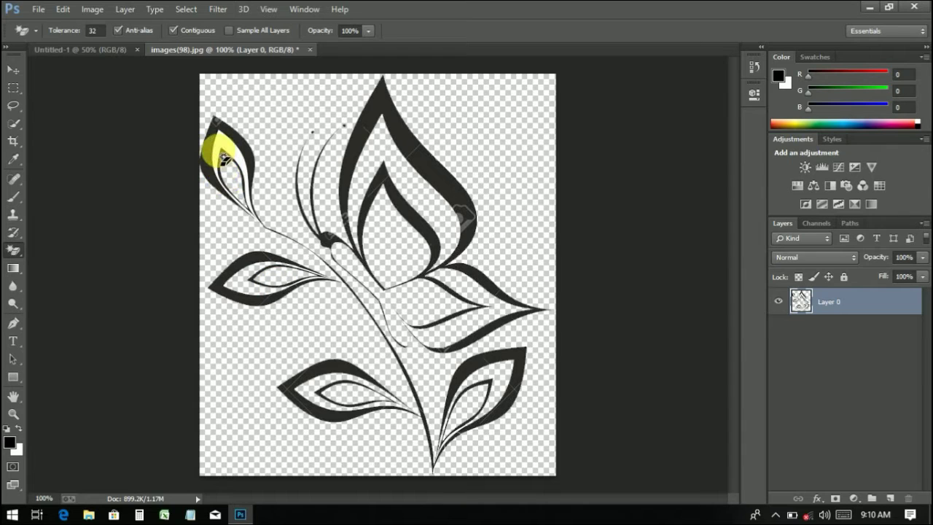
pyautogui.click(219, 155)
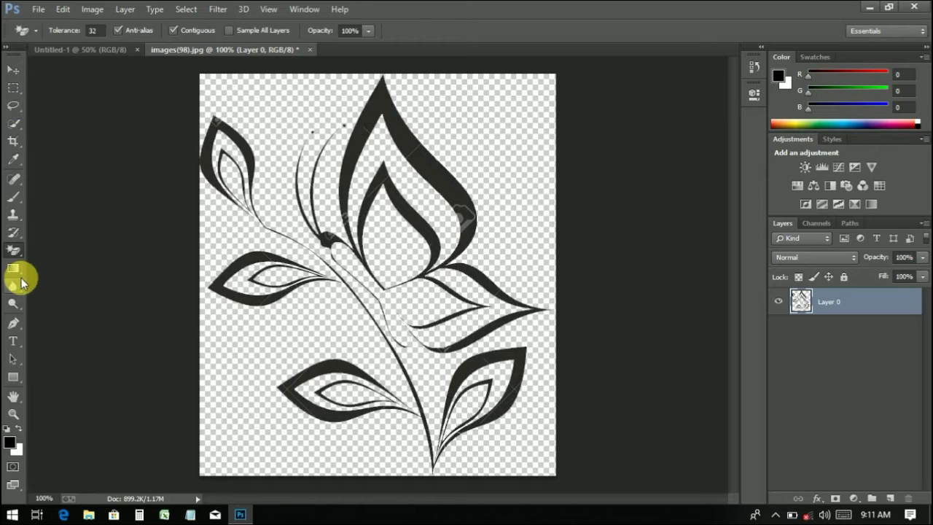
# Step: Trace a closed curved Pen path around the butterfly's wings and body
pyautogui.click(14, 325)
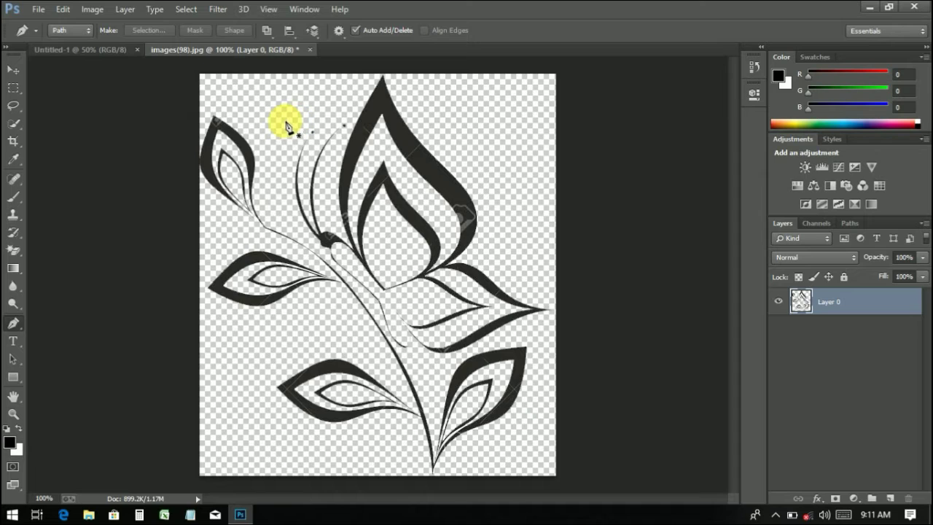
pyautogui.moveTo(285, 121); pyautogui.dragTo(288, 186)
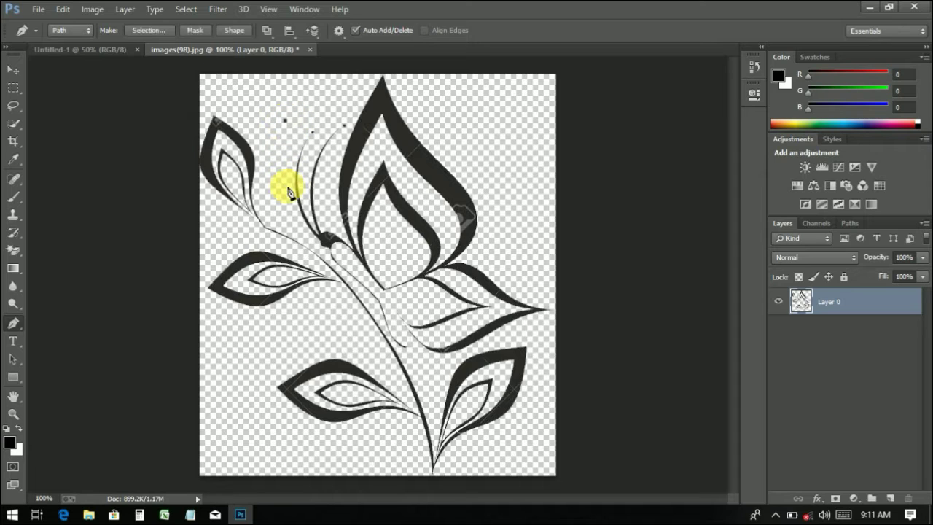
pyautogui.moveTo(299, 229)
pyautogui.mouseDown()
pyautogui.moveTo(406, 362)
pyautogui.moveTo(436, 369)
pyautogui.mouseUp()
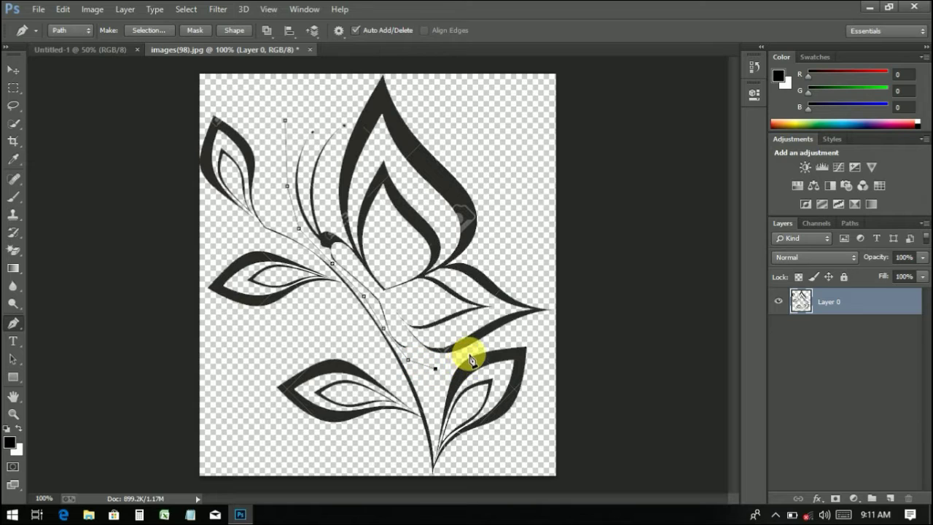
pyautogui.moveTo(497, 351)
pyautogui.mouseDown()
pyautogui.moveTo(523, 350)
pyautogui.moveTo(558, 321)
pyautogui.moveTo(497, 136)
pyautogui.mouseUp()
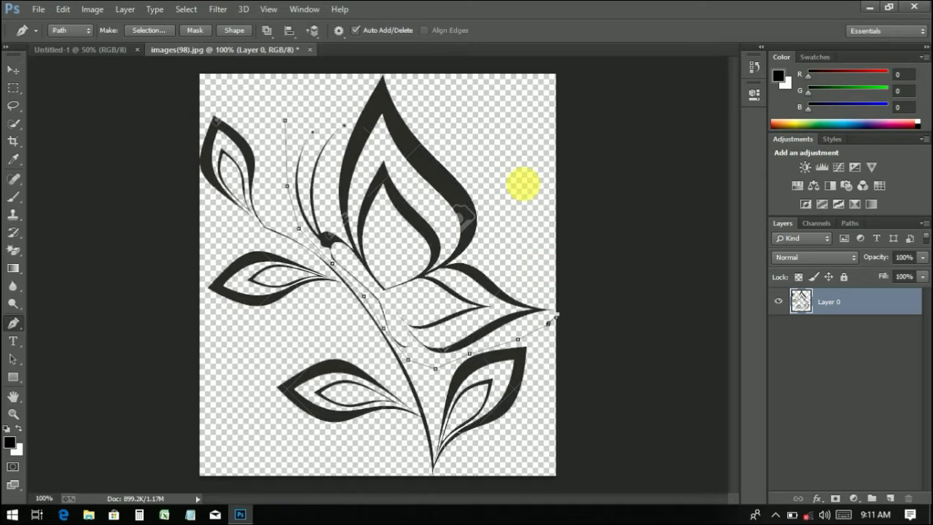
pyautogui.click(455, 119)
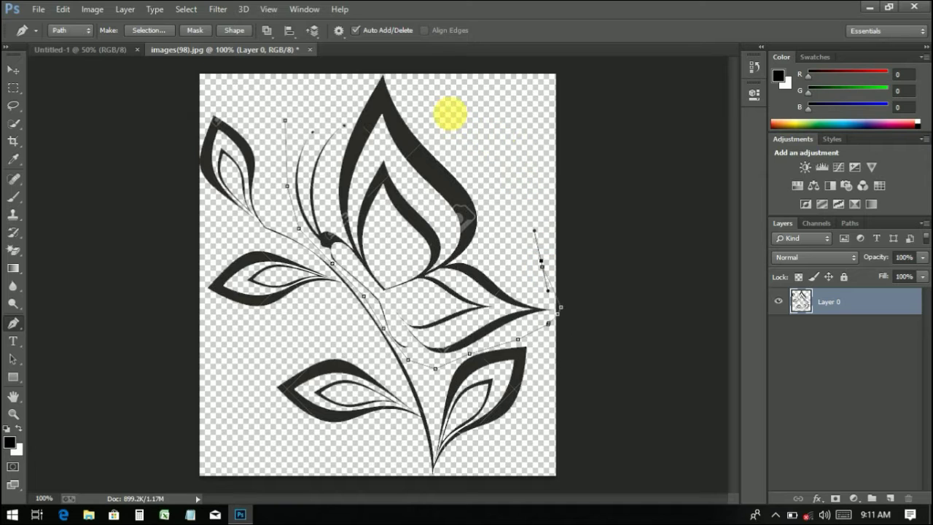
pyautogui.moveTo(390, 73); pyautogui.dragTo(364, 75)
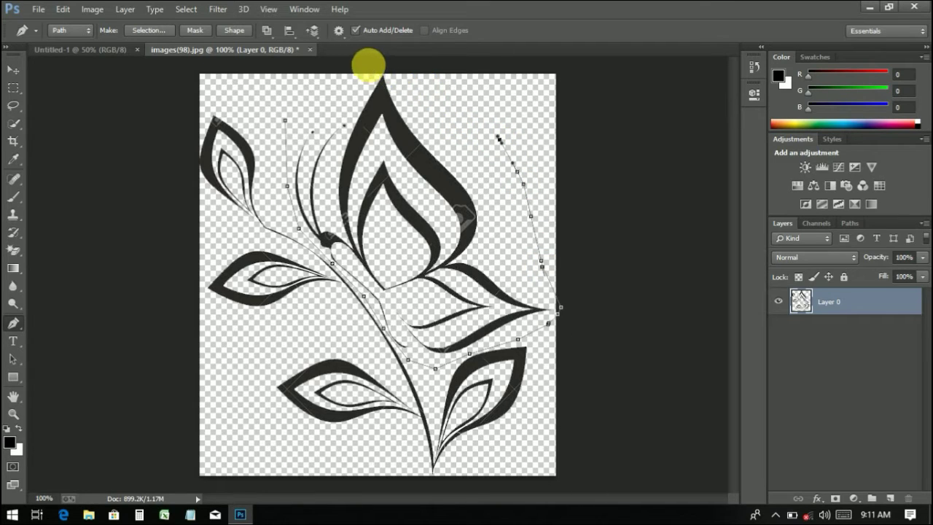
pyautogui.moveTo(341, 109)
pyautogui.mouseDown()
pyautogui.moveTo(338, 118)
pyautogui.moveTo(288, 121)
pyautogui.mouseUp()
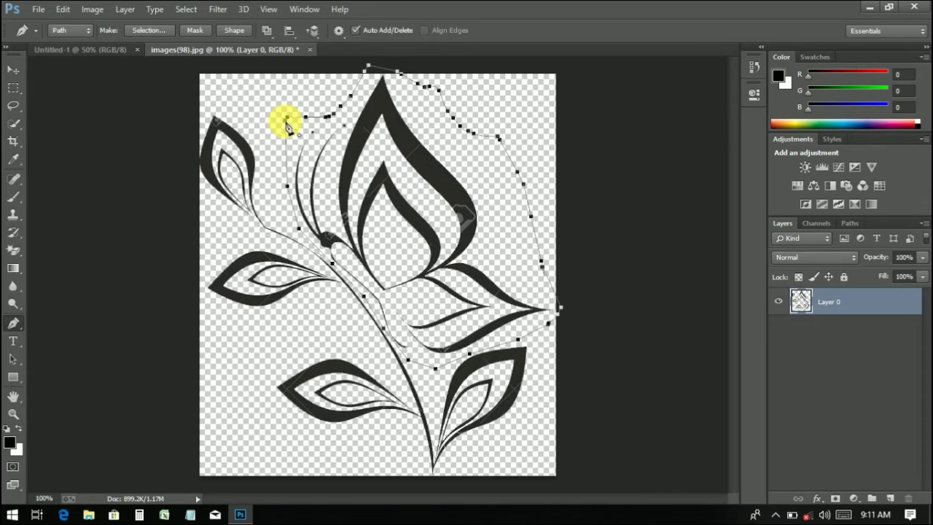
pyautogui.click(287, 118)
# Step: Convert the butterfly path into a selection with a 10-pixel feather radius
pyautogui.rightClick(418, 214)
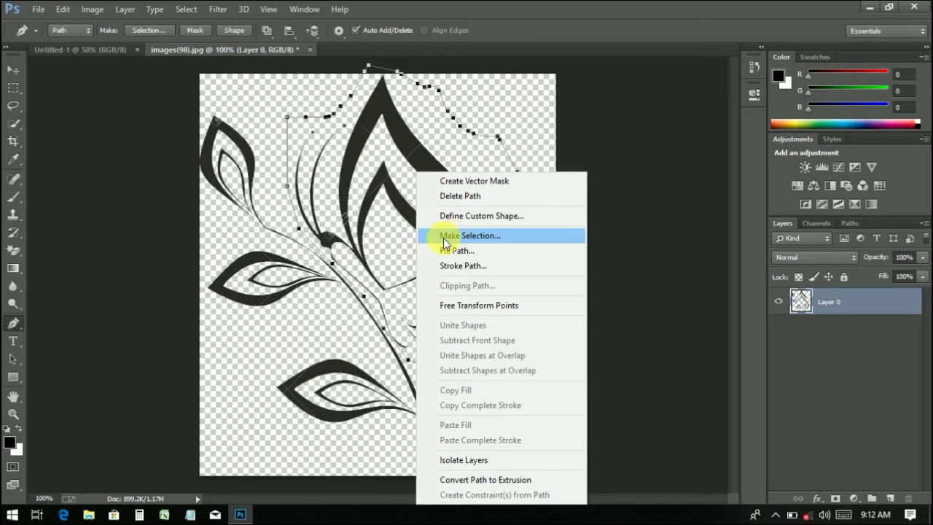
pyautogui.click(444, 236)
pyautogui.write('10')
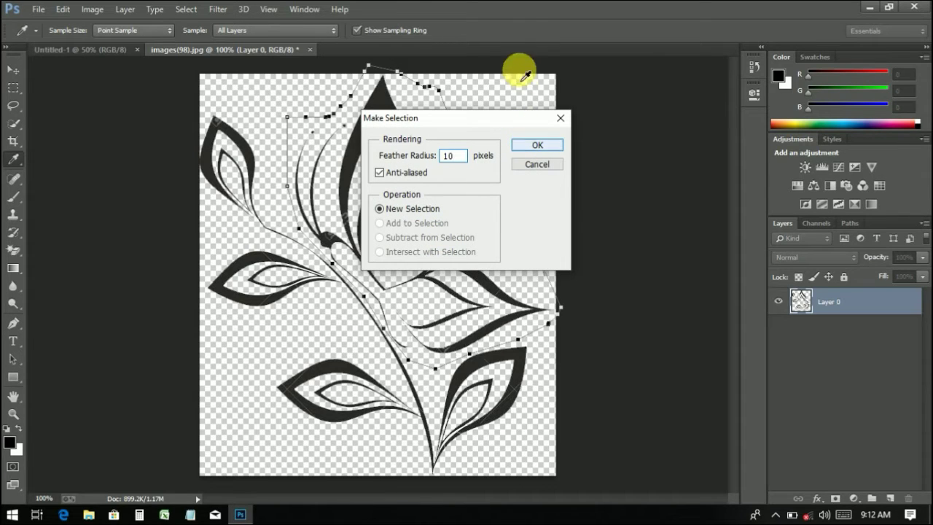
pyautogui.click(534, 150)
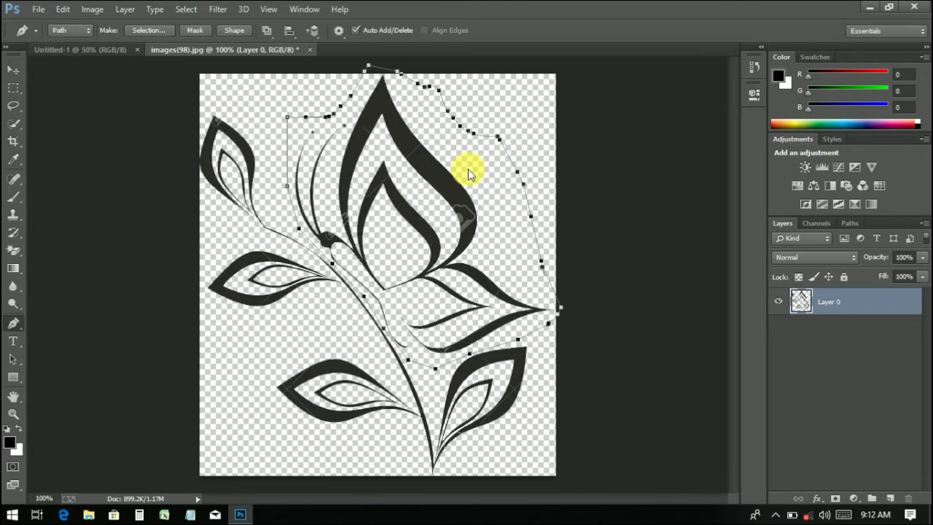
pyautogui.click(14, 70)
# Step: Drag the feathered butterfly onto Untitled-1 and scale it up to about 123%
pyautogui.moveTo(340, 183); pyautogui.dragTo(139, 61)
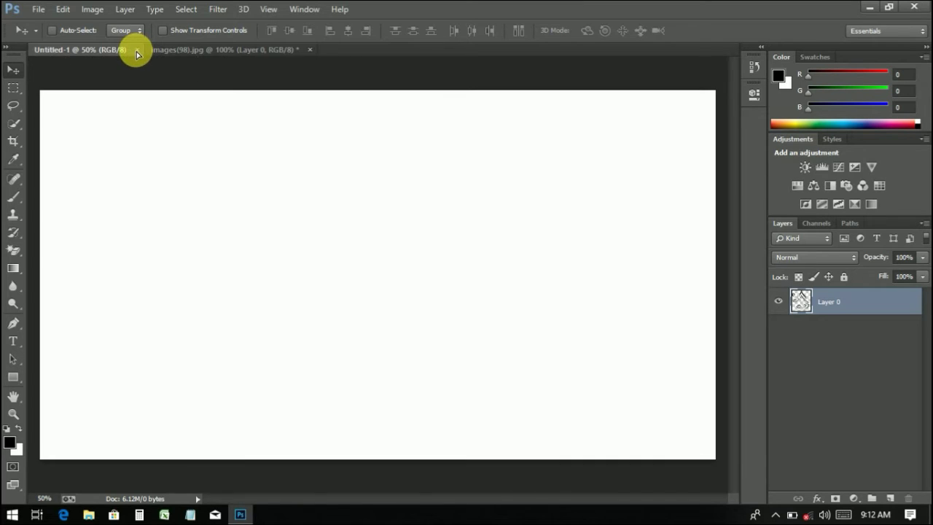
pyautogui.moveTo(138, 60)
pyautogui.mouseDown()
pyautogui.moveTo(353, 243)
pyautogui.moveTo(381, 234)
pyautogui.mouseUp()
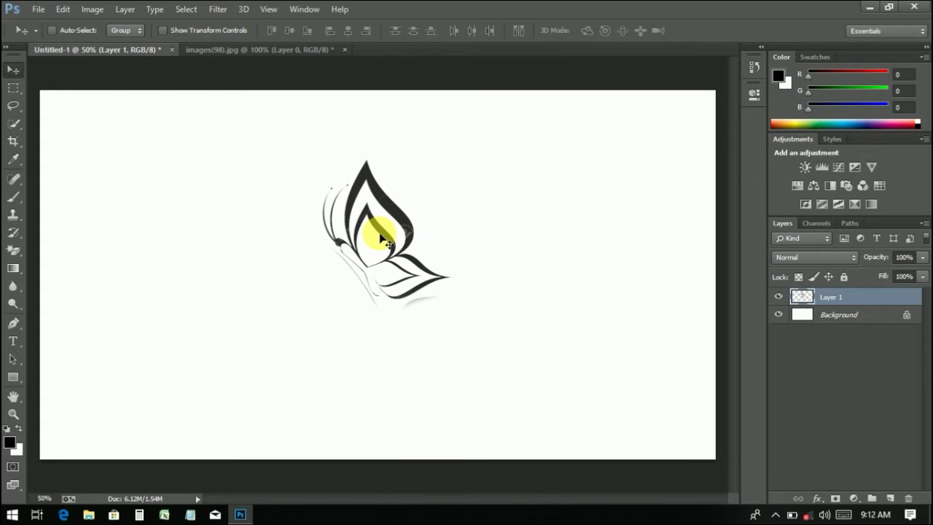
pyautogui.moveTo(380, 236); pyautogui.dragTo(382, 231)
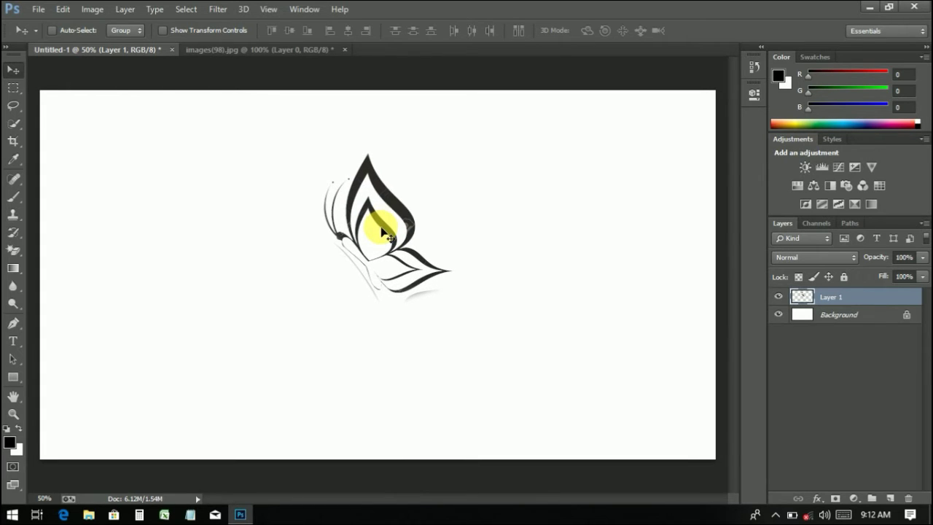
pyautogui.hotkey('ctrl', 't')
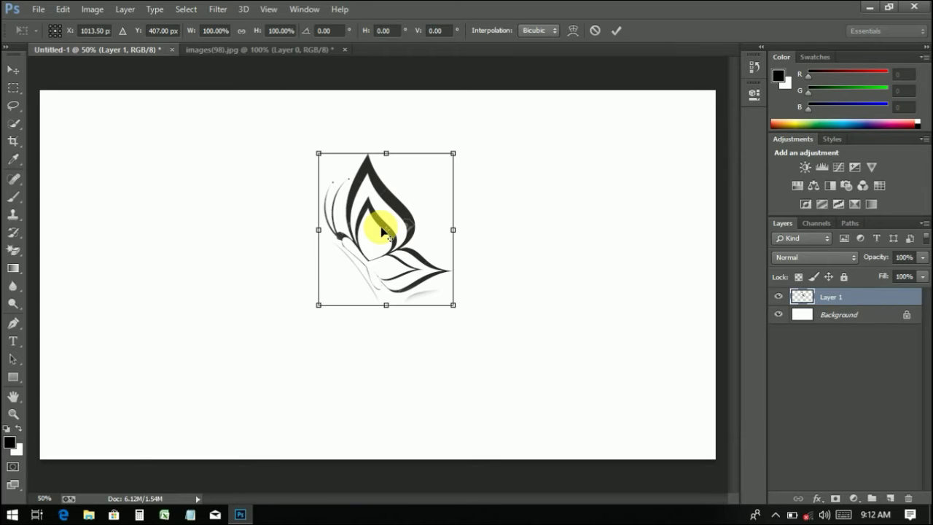
pyautogui.moveTo(461, 315)
pyautogui.mouseDown()
pyautogui.moveTo(492, 342)
pyautogui.moveTo(483, 336)
pyautogui.mouseUp()
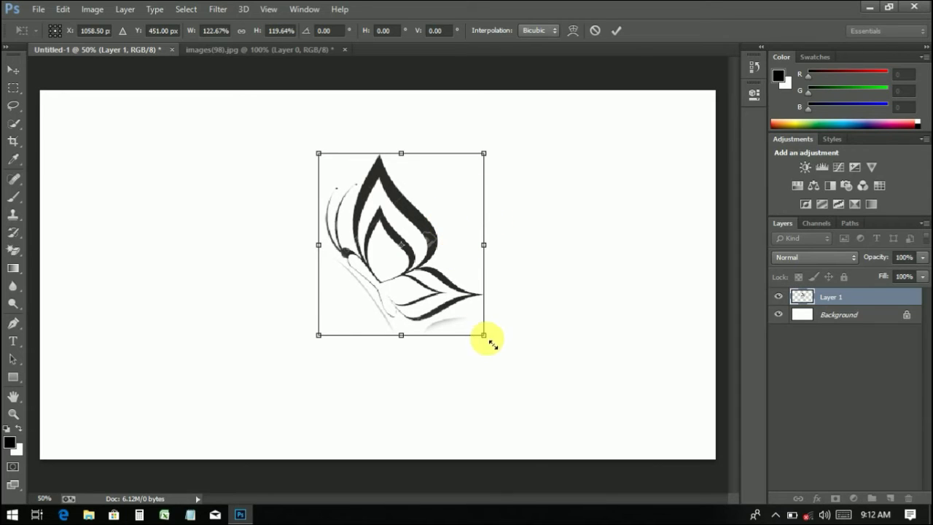
pyautogui.moveTo(492, 343); pyautogui.dragTo(484, 337)
pyautogui.doubleClick(456, 279)
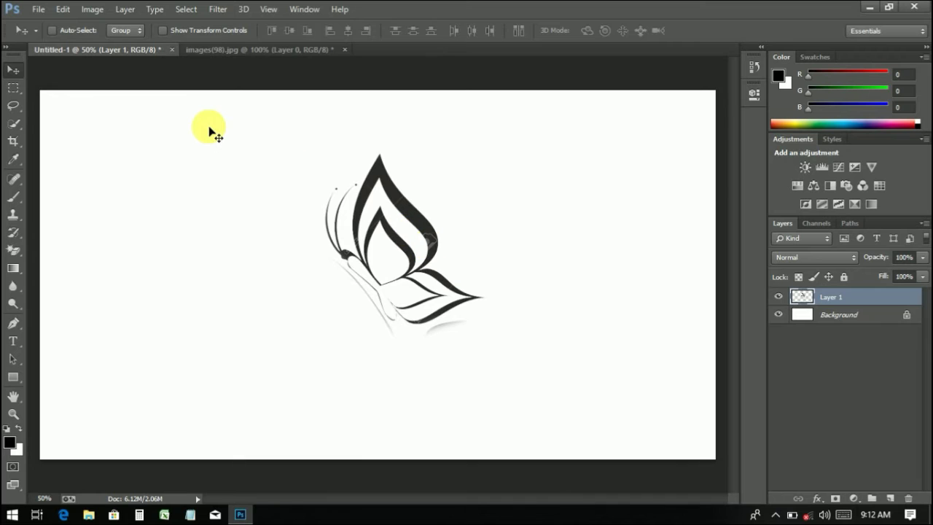
# Step: Delete the butterfly from images(98).jpg and deselect, leaving only the leafy stem
pyautogui.click(235, 51)
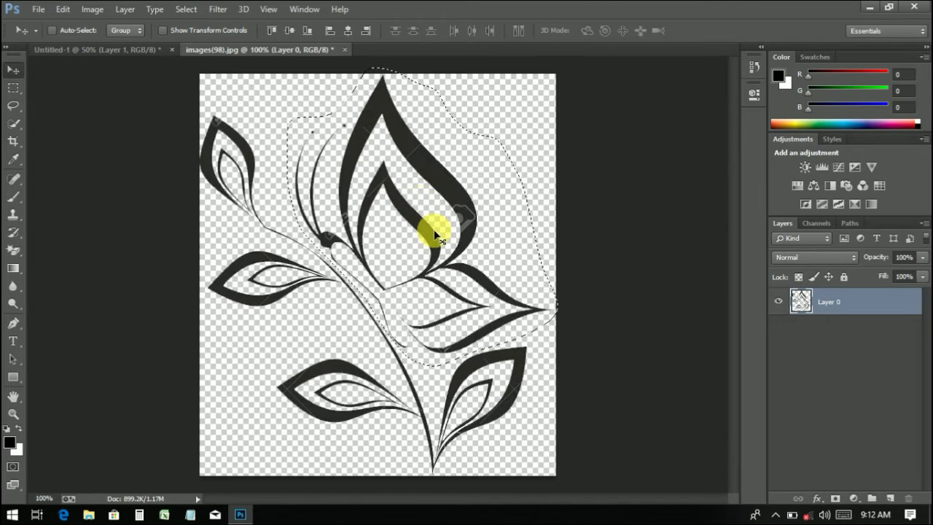
pyautogui.press('Delete')
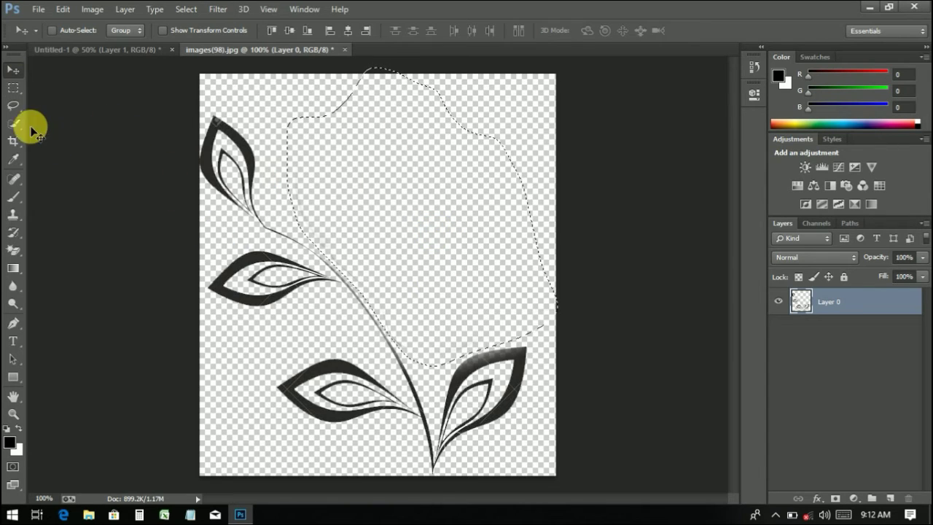
pyautogui.click(13, 123)
pyautogui.rightClick(261, 171)
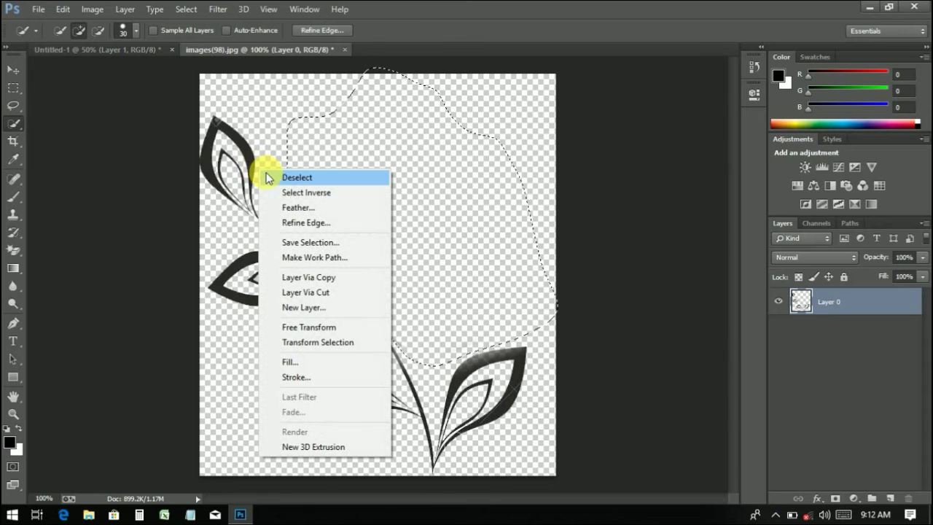
pyautogui.click(290, 181)
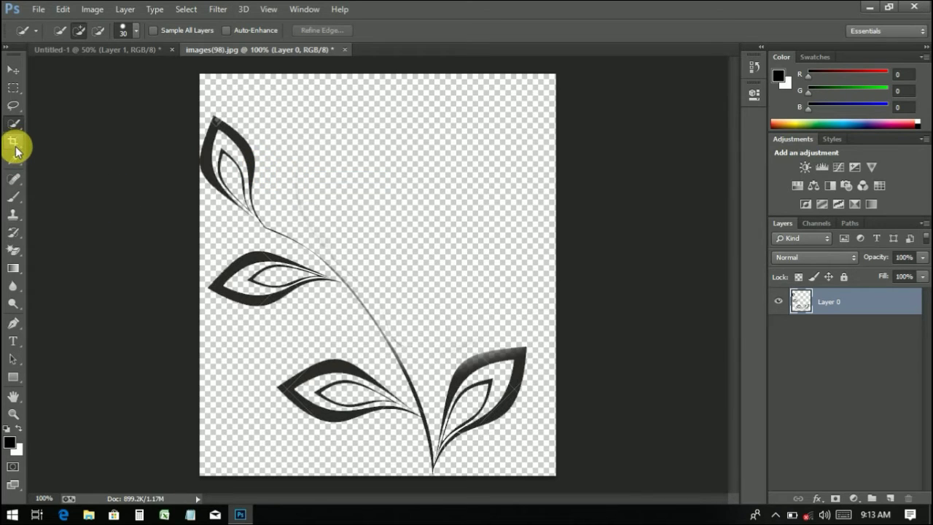
pyautogui.click(13, 70)
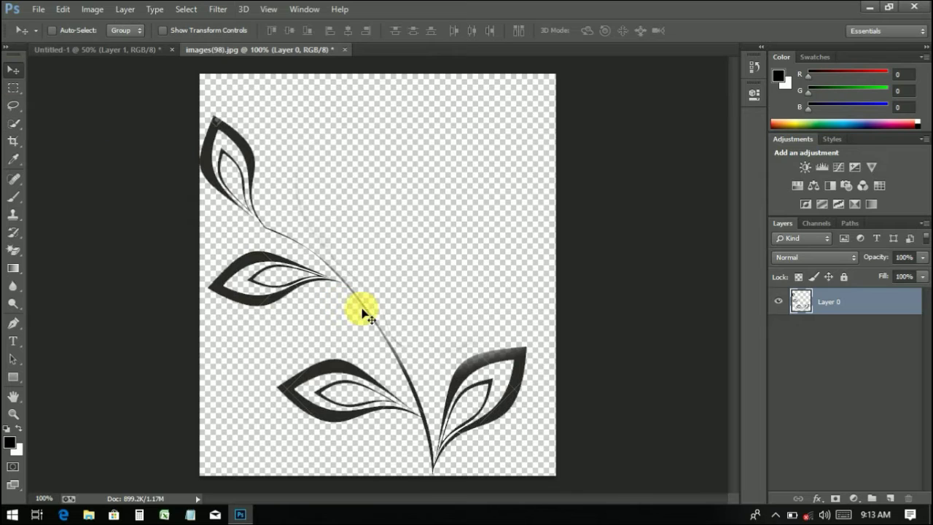
# Step: Move the stem and leaves onto Untitled-1 under the butterfly and scale them taller
pyautogui.moveTo(362, 314)
pyautogui.mouseDown()
pyautogui.moveTo(144, 58)
pyautogui.moveTo(354, 366)
pyautogui.moveTo(365, 313)
pyautogui.mouseUp()
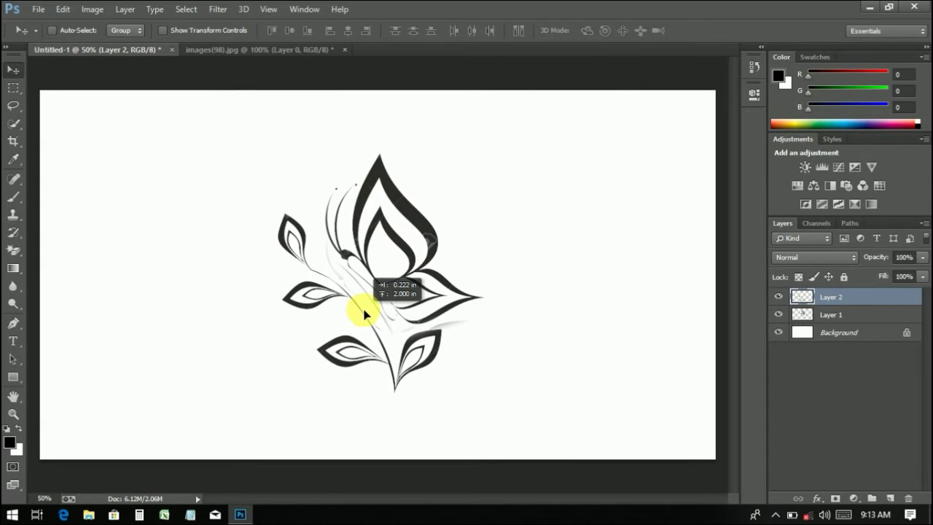
pyautogui.moveTo(365, 314); pyautogui.dragTo(372, 310)
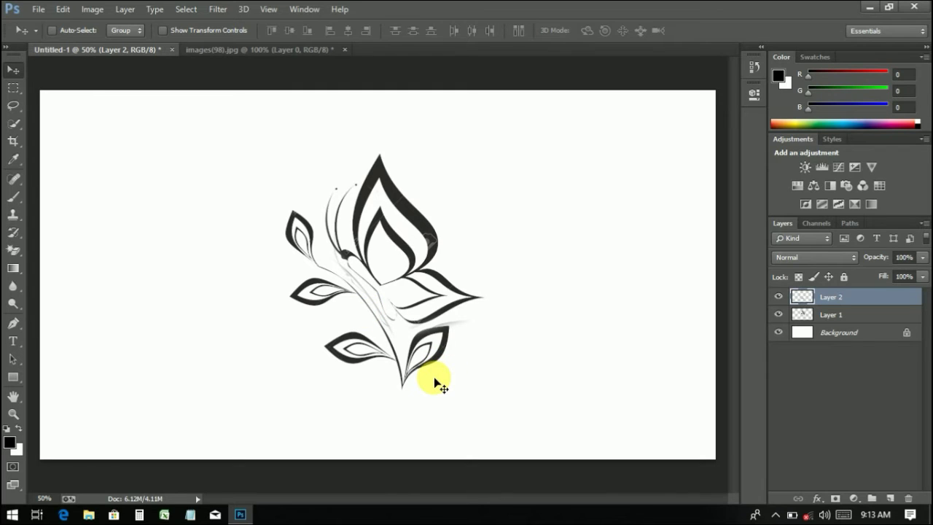
pyautogui.hotkey('ctrl', 't')
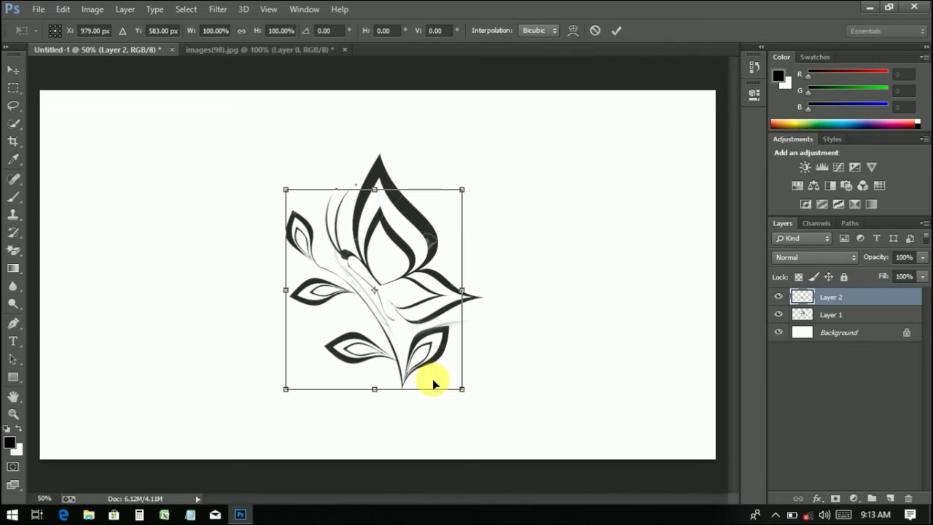
pyautogui.moveTo(478, 401); pyautogui.dragTo(483, 403)
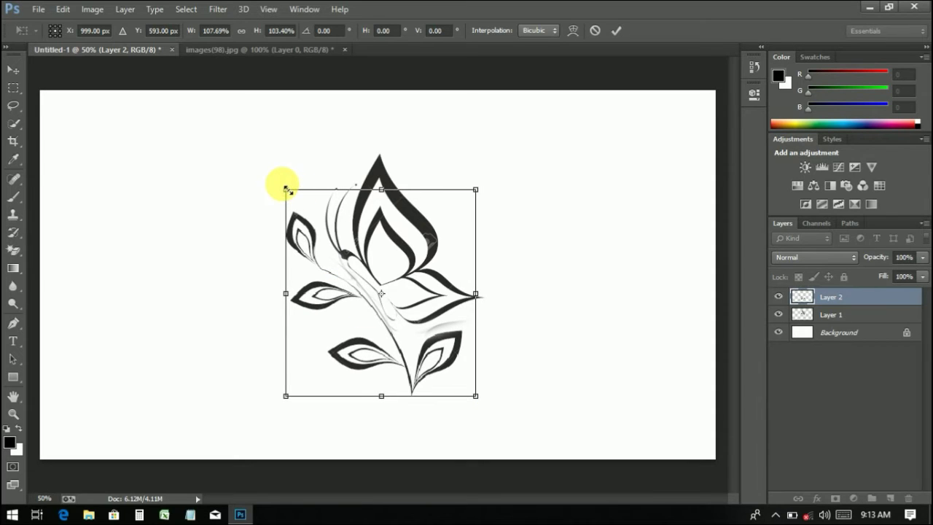
pyautogui.moveTo(286, 189); pyautogui.dragTo(283, 167)
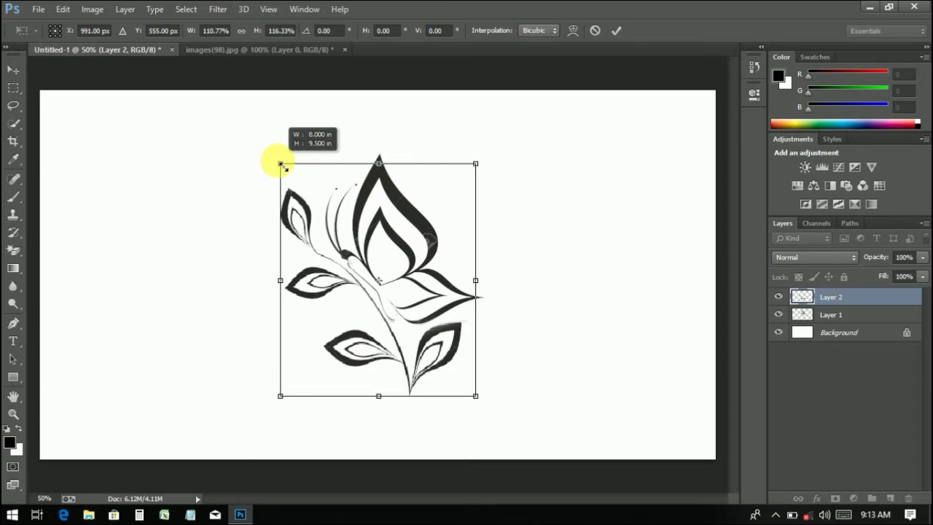
pyautogui.moveTo(283, 167); pyautogui.dragTo(281, 166)
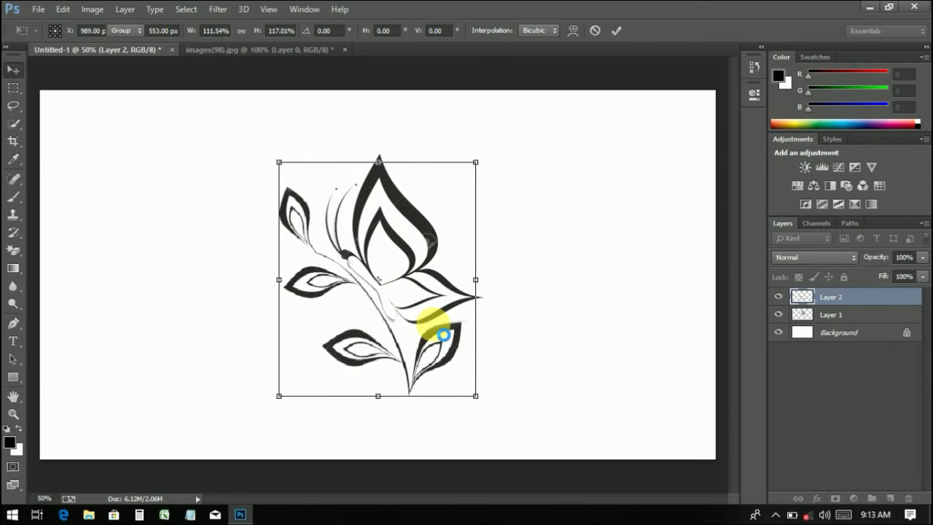
pyautogui.doubleClick(433, 323)
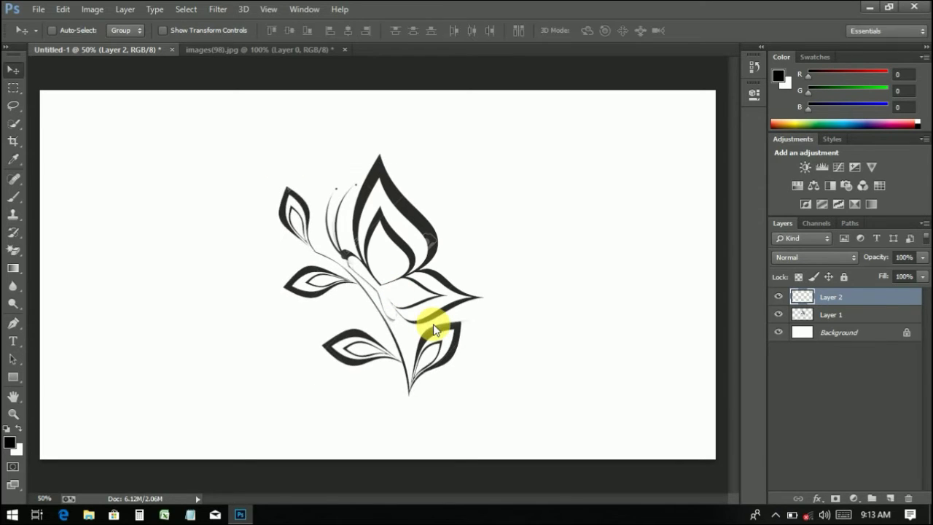
# Step: Open Blending Options for Layer 1 and enable Gradient Overlay at default settings
pyautogui.doubleClick(835, 298)
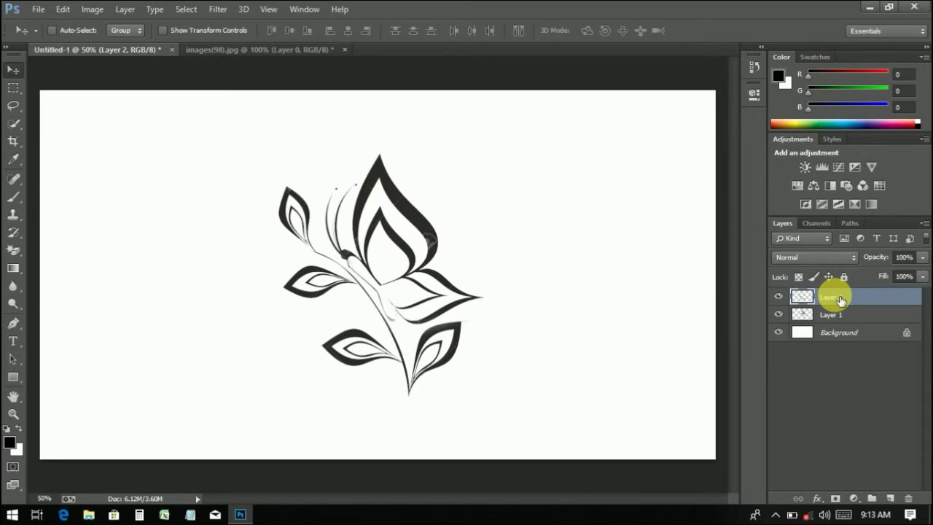
pyautogui.click(839, 322)
pyautogui.click(839, 322)
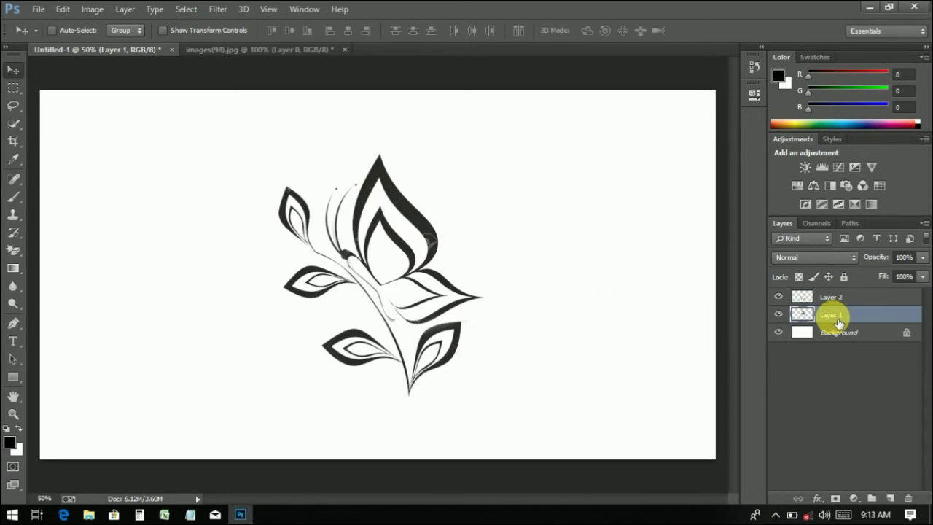
pyautogui.rightClick(839, 323)
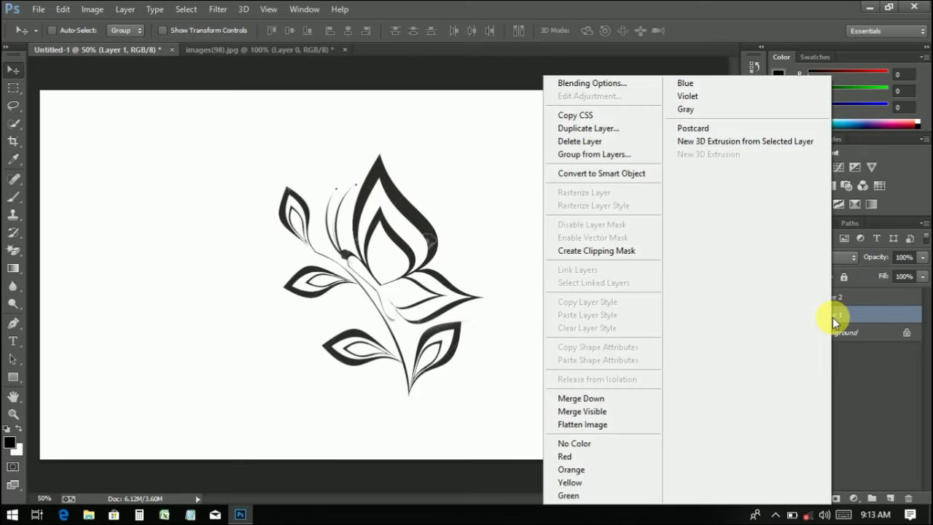
pyautogui.click(598, 83)
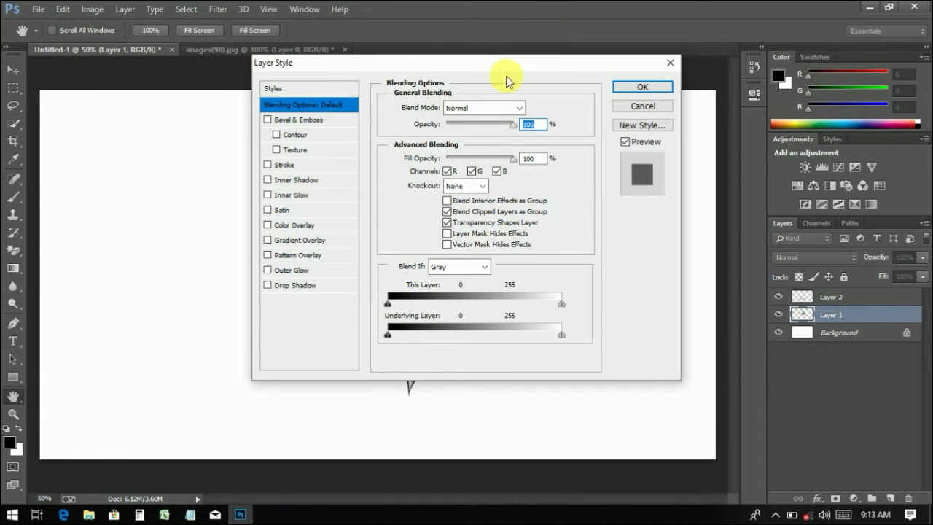
pyautogui.moveTo(500, 67)
pyautogui.mouseDown()
pyautogui.moveTo(385, 183)
pyautogui.moveTo(390, 129)
pyautogui.moveTo(681, 181)
pyautogui.mouseUp()
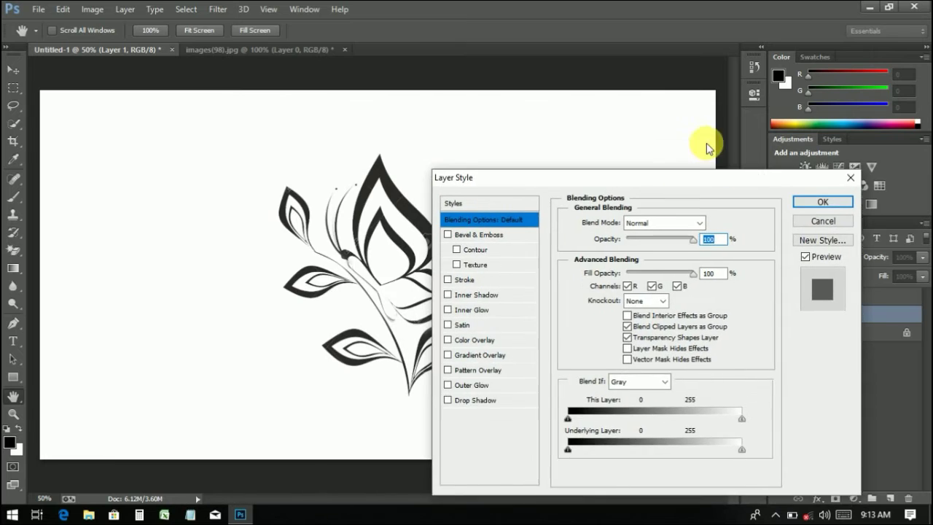
pyautogui.moveTo(706, 146)
pyautogui.mouseDown()
pyautogui.moveTo(754, 121)
pyautogui.moveTo(738, 48)
pyautogui.mouseUp()
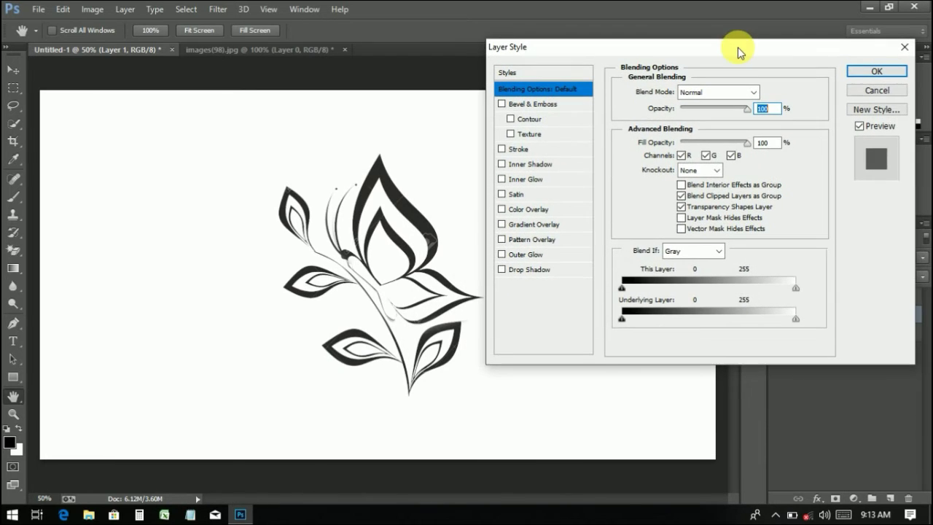
pyautogui.click(536, 225)
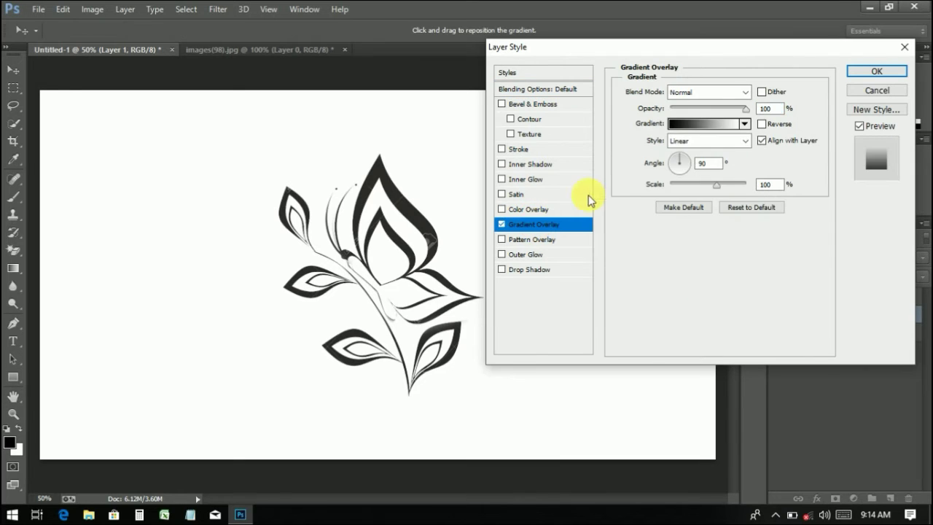
# Step: Apply the Violet, Orange gradient preset and recolour its violet stop to bright magenta
pyautogui.click(745, 126)
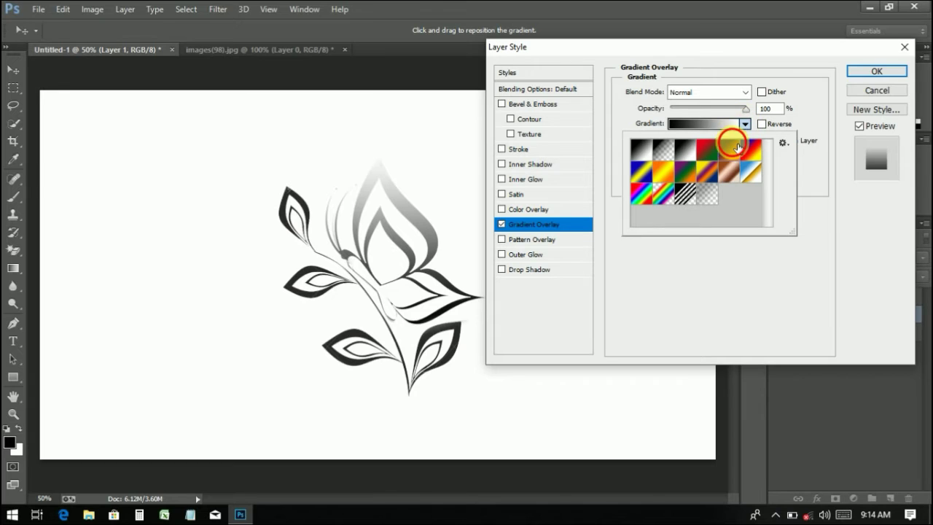
pyautogui.click(731, 153)
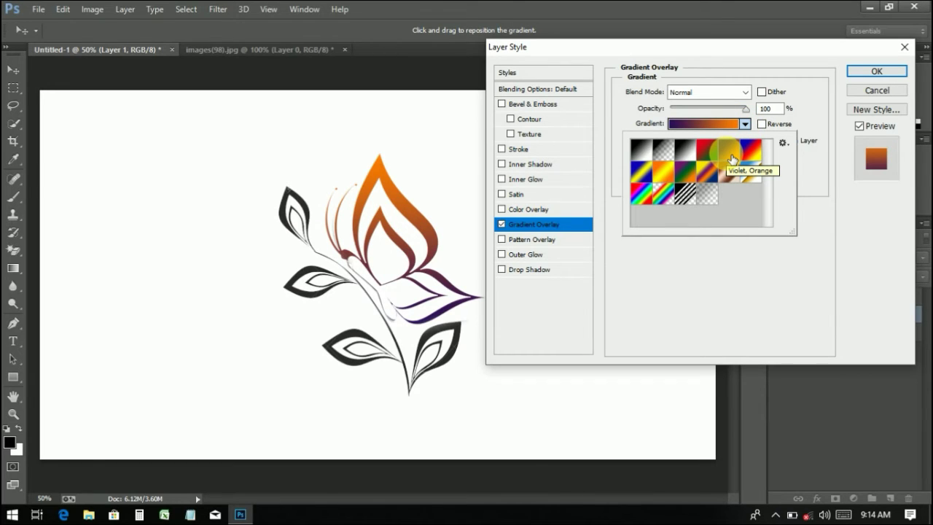
pyautogui.click(709, 124)
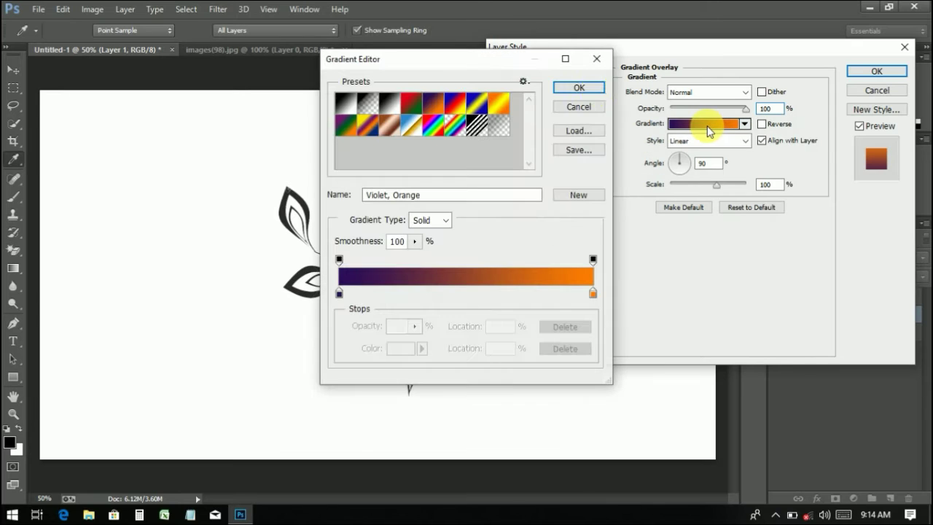
pyautogui.click(339, 292)
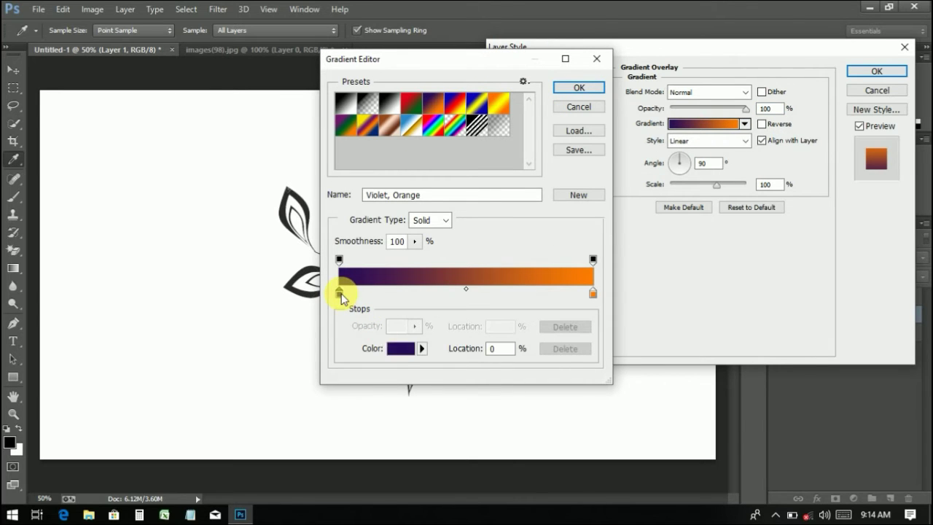
pyautogui.click(400, 348)
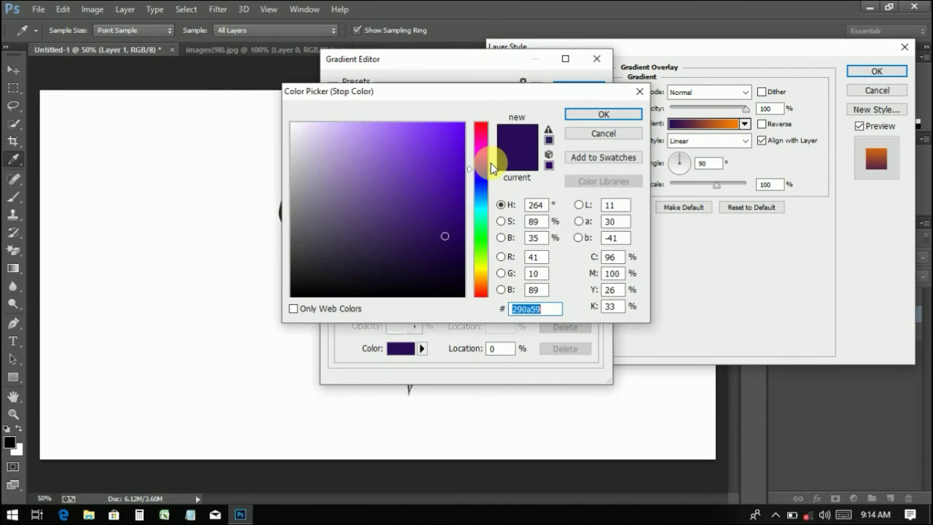
pyautogui.moveTo(491, 173)
pyautogui.mouseDown()
pyautogui.moveTo(495, 139)
pyautogui.moveTo(463, 130)
pyautogui.mouseUp()
pyautogui.click(467, 148)
pyautogui.click(584, 117)
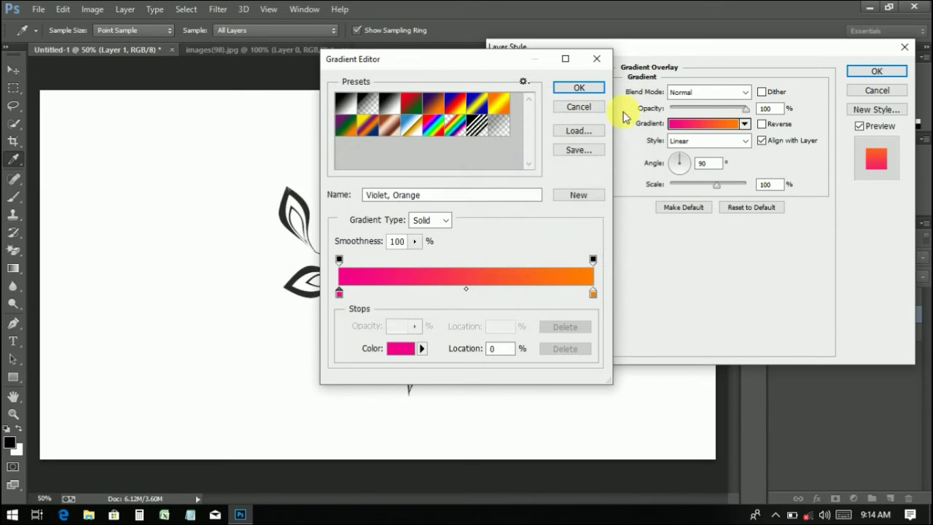
# Step: Make the butterfly's gradient overlay Radial, angled at -47°
pyautogui.click(580, 88)
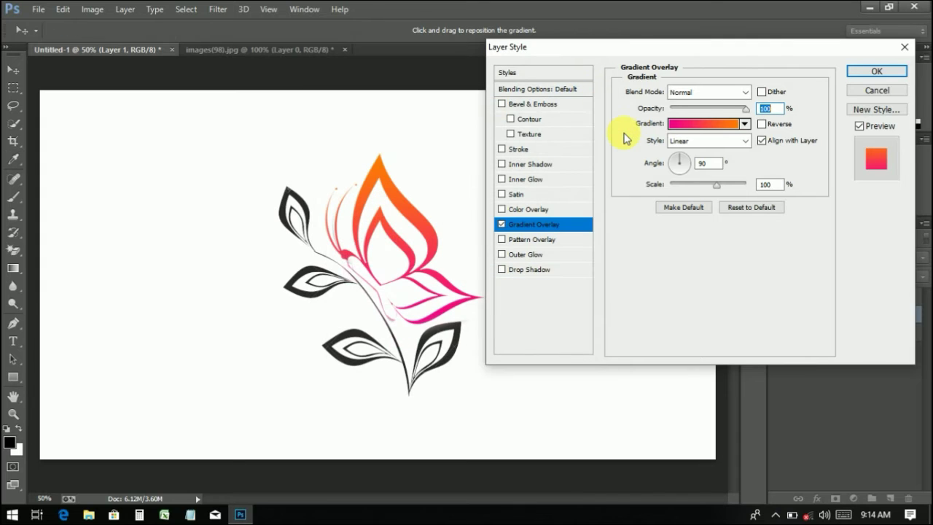
pyautogui.click(686, 140)
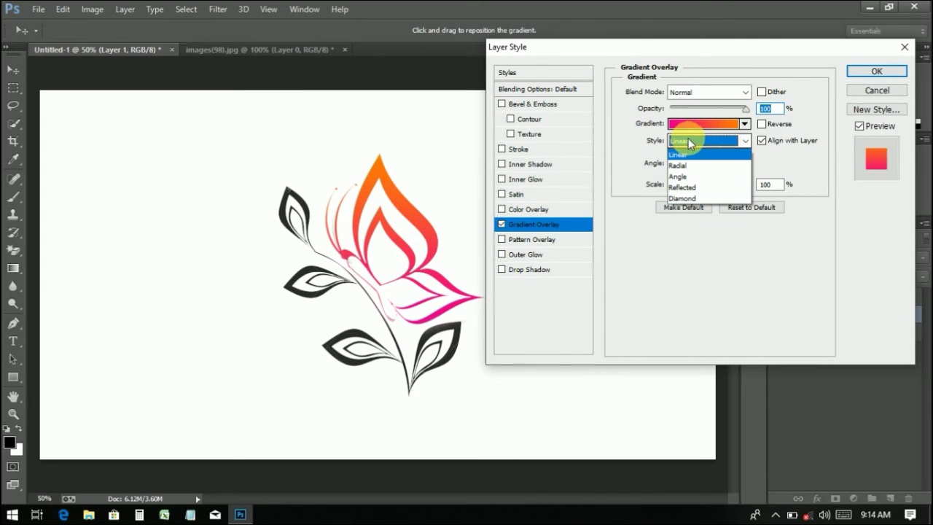
pyautogui.click(685, 165)
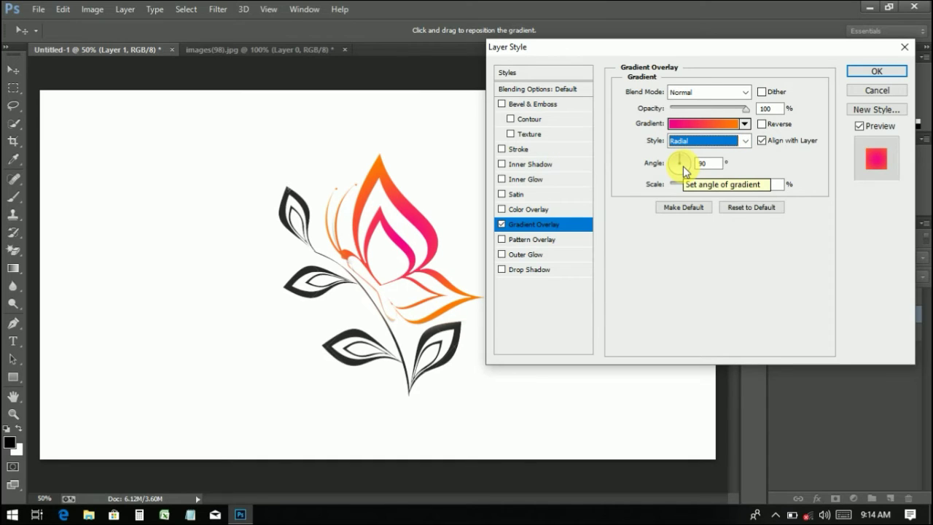
pyautogui.moveTo(684, 171); pyautogui.dragTo(691, 170)
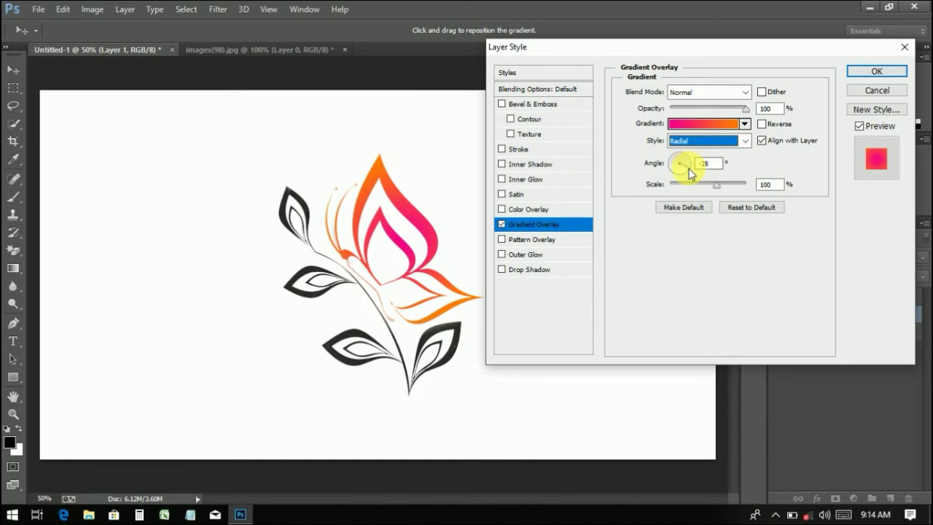
# Step: Reverse the gradient and set its scale to 124, nudged up to about 128%
pyautogui.press('Tab')
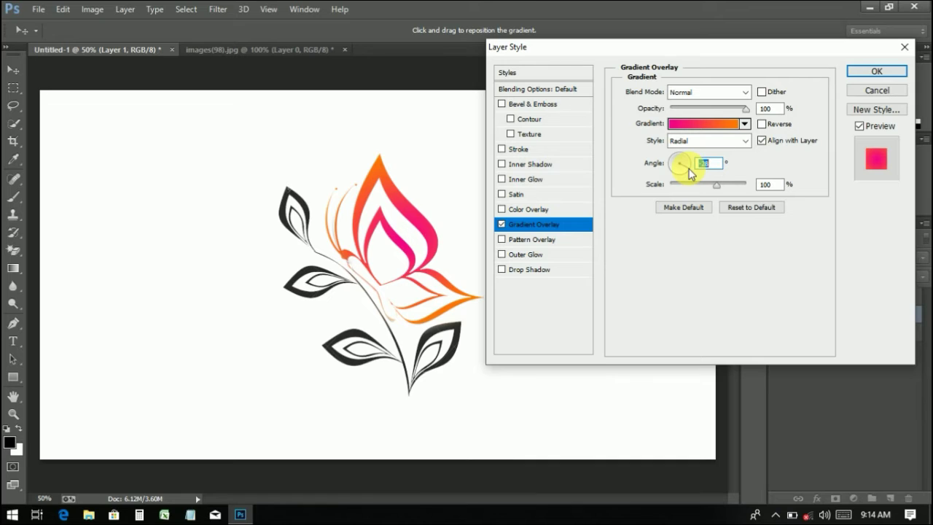
pyautogui.press('Tab')
pyautogui.write('124')
pyautogui.click(763, 124)
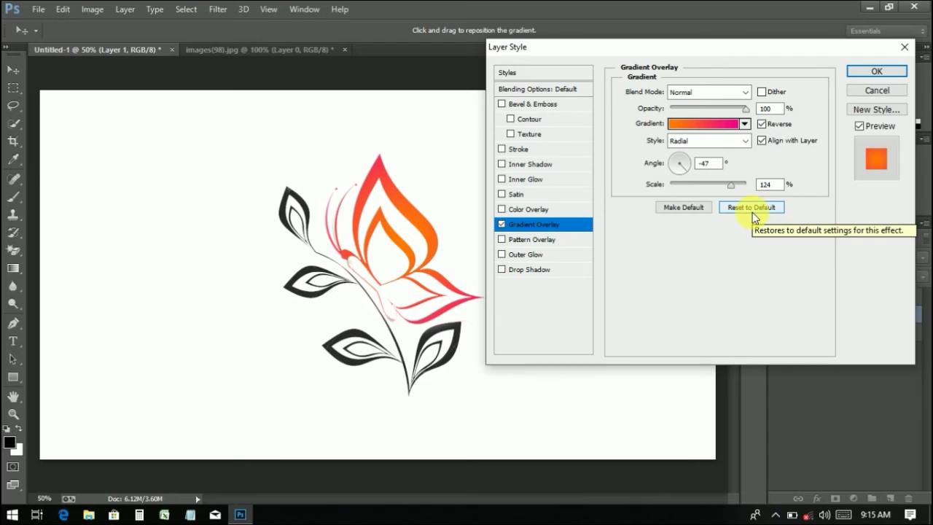
pyautogui.moveTo(735, 187); pyautogui.dragTo(741, 190)
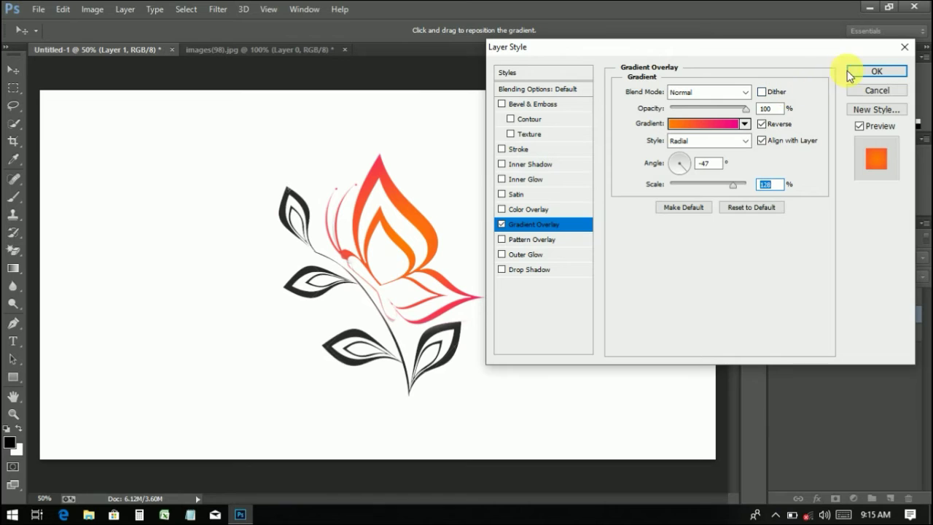
# Step: Apply the butterfly's gradient, then add a Color Overlay style to Layer 2
pyautogui.click(873, 73)
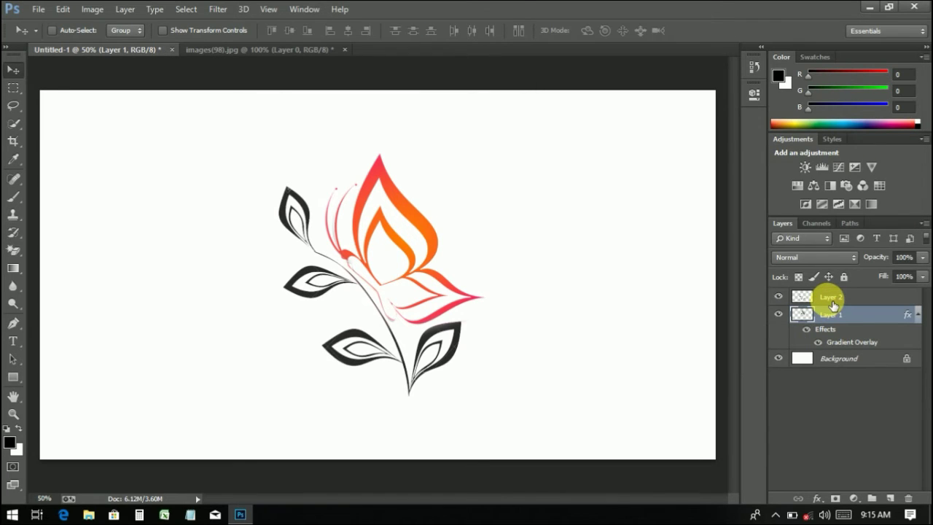
pyautogui.click(833, 299)
pyautogui.rightClick(828, 299)
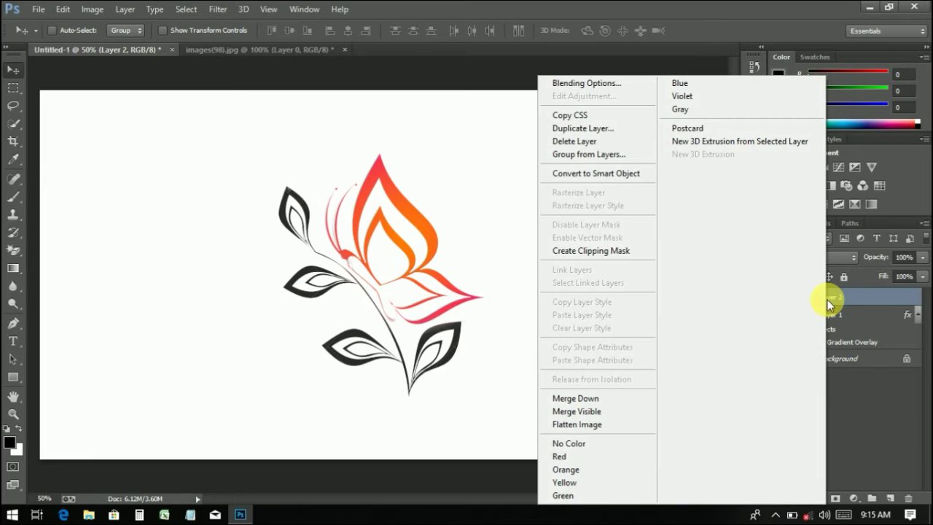
pyautogui.click(615, 86)
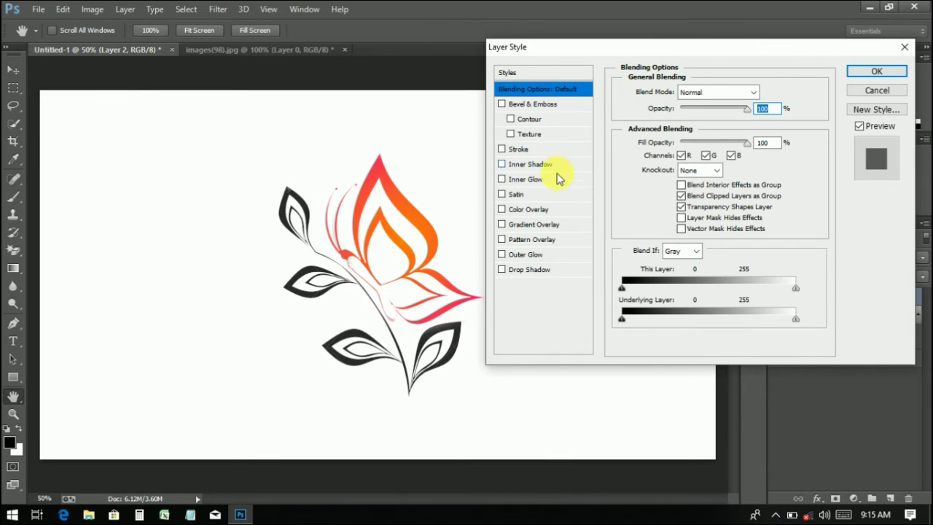
pyautogui.click(530, 212)
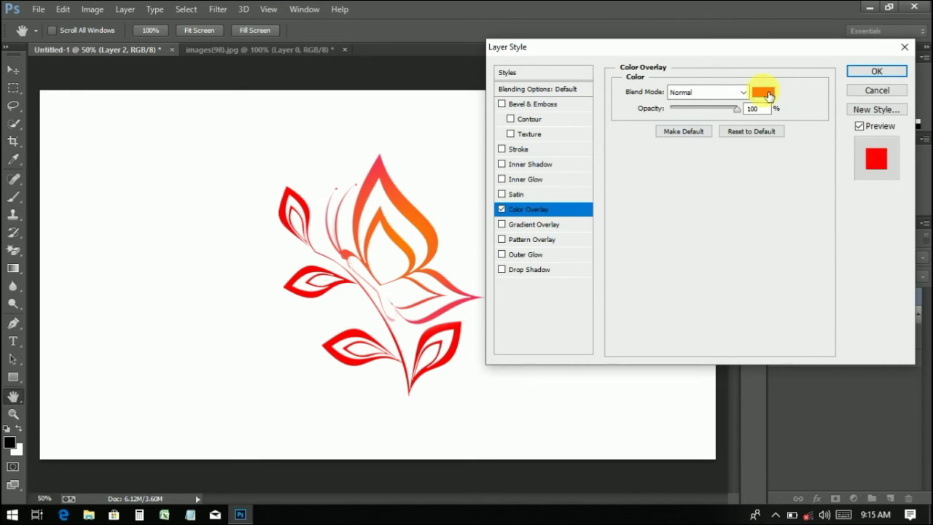
# Step: Set the stem and leaves' overlay colour to a vivid darker green
pyautogui.click(763, 92)
pyautogui.click(483, 234)
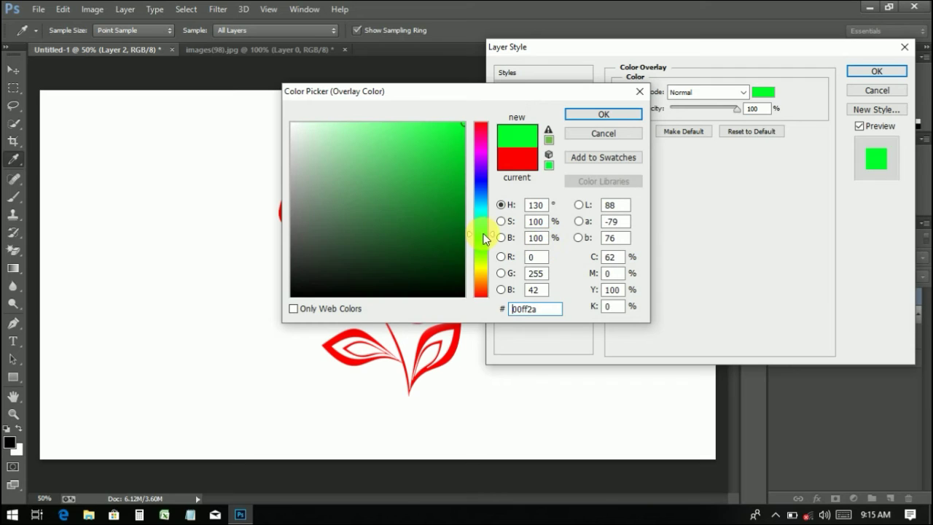
pyautogui.moveTo(364, 91); pyautogui.dragTo(539, 75)
pyautogui.click(633, 157)
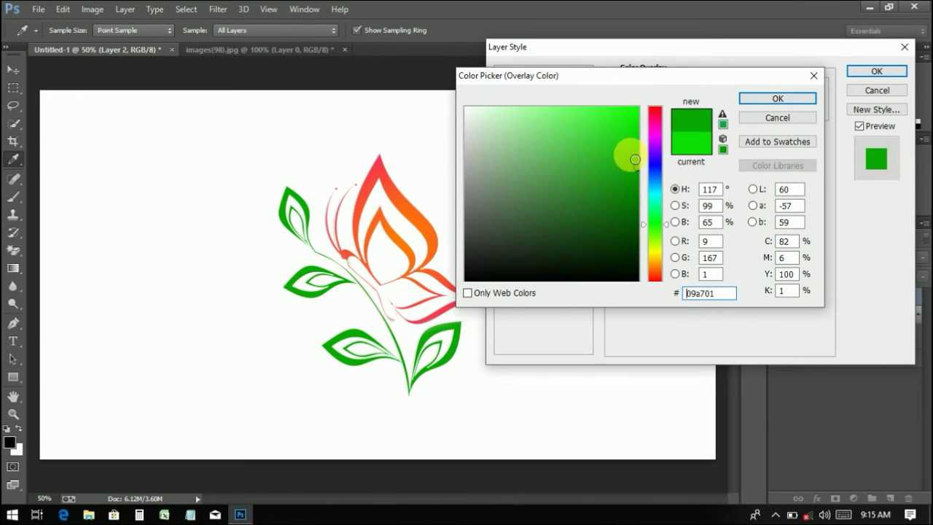
pyautogui.moveTo(638, 159); pyautogui.dragTo(644, 156)
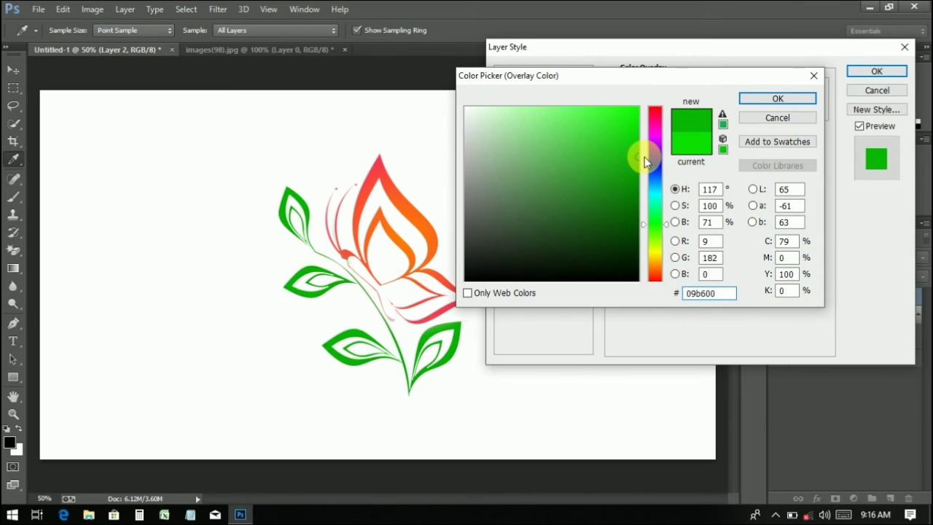
pyautogui.click(765, 102)
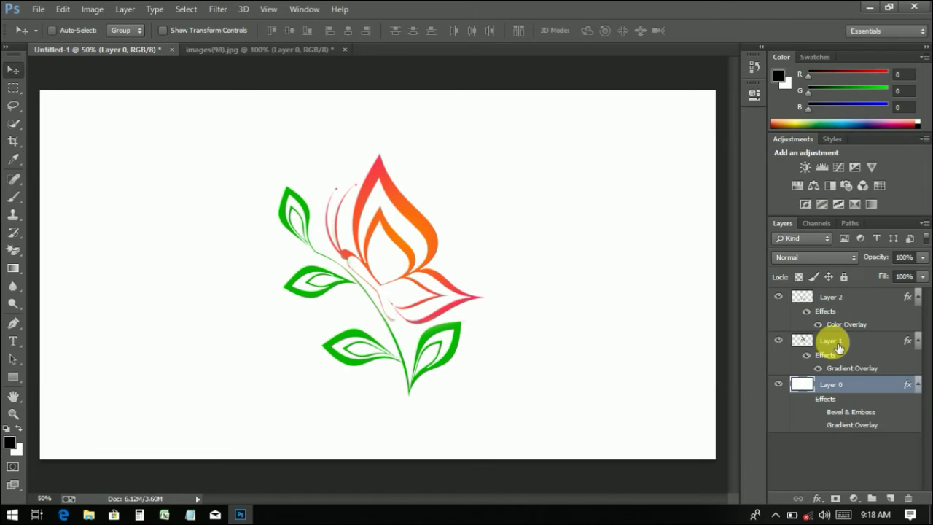
# Step: Hide the white background, Layer 0, leaving only the butterfly and leaves visible
pyautogui.click(838, 348)
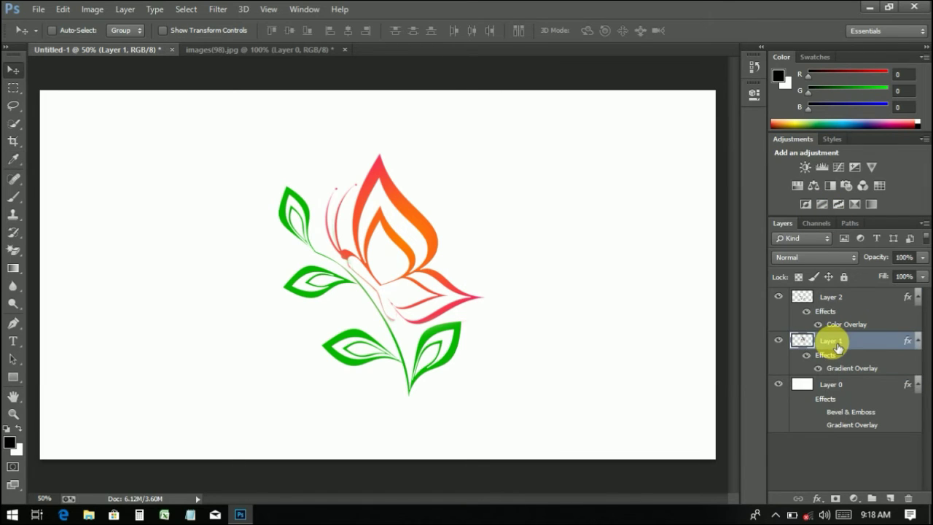
pyautogui.click(828, 299)
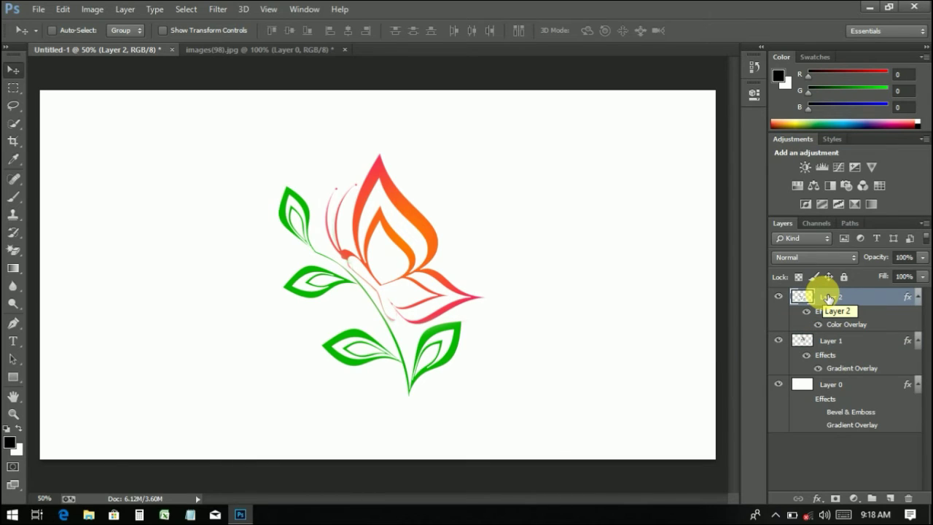
pyautogui.click(778, 384)
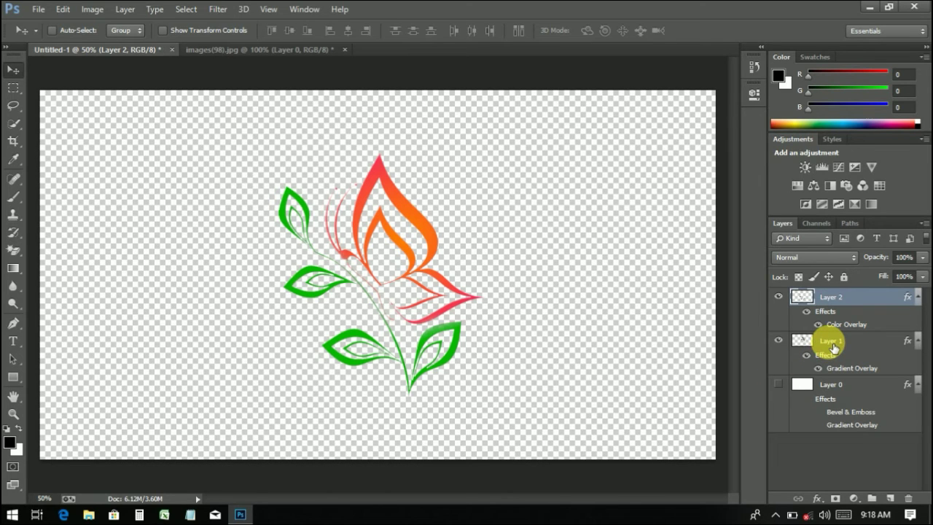
# Step: Merge Layers 1 and 2 with Merge Visible, re-show the background, shift art up-left
pyautogui.click(833, 342)
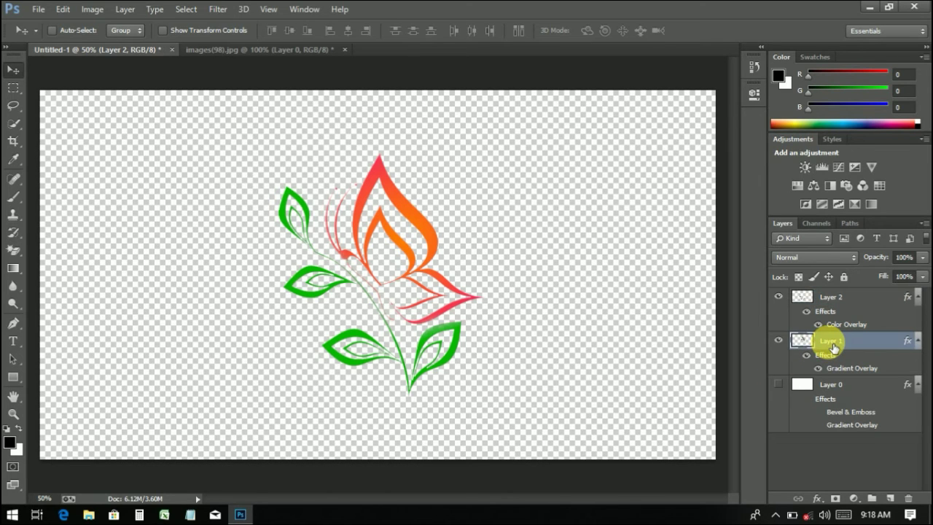
pyautogui.rightClick(833, 343)
pyautogui.press('Escape')
pyautogui.rightClick(839, 344)
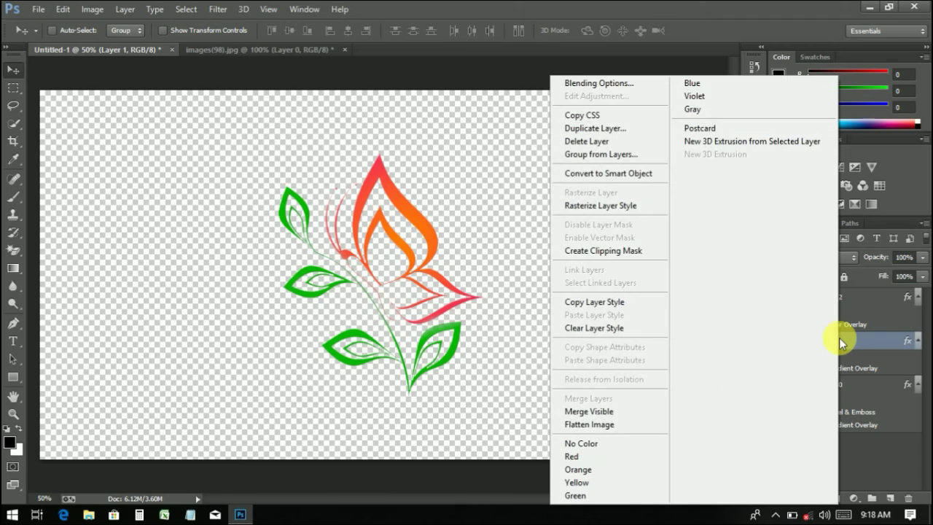
pyautogui.click(617, 413)
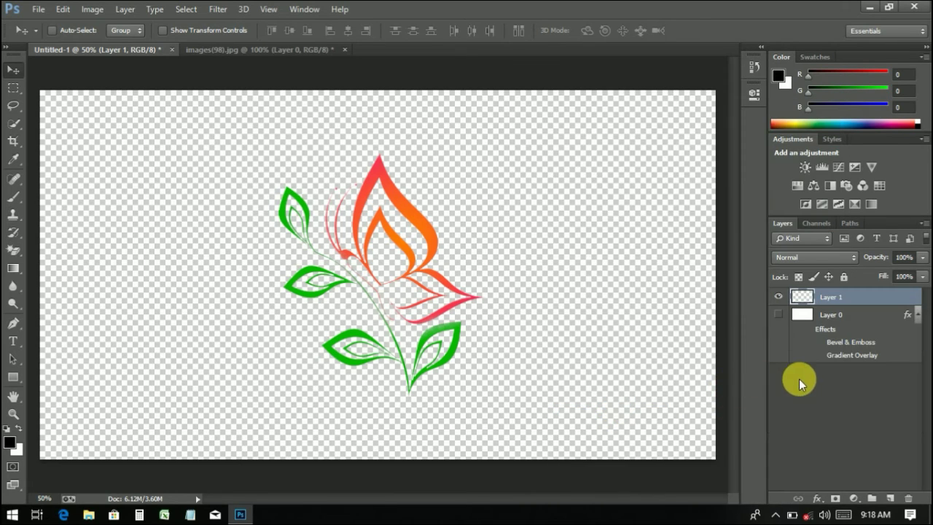
pyautogui.click(779, 315)
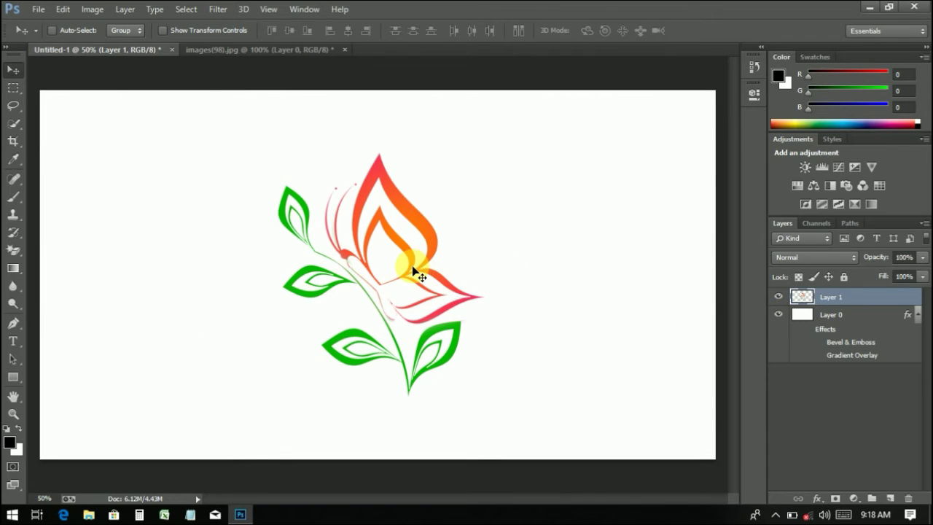
pyautogui.moveTo(412, 270); pyautogui.dragTo(401, 249)
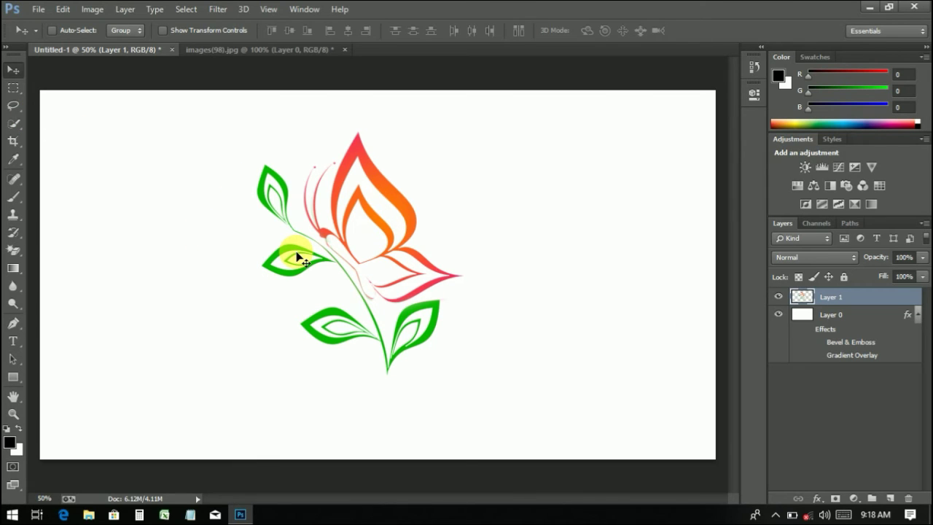
# Step: Free-transform the merged artwork to about 119% size and move it slightly up
pyautogui.hotkey('ctrl', 't')
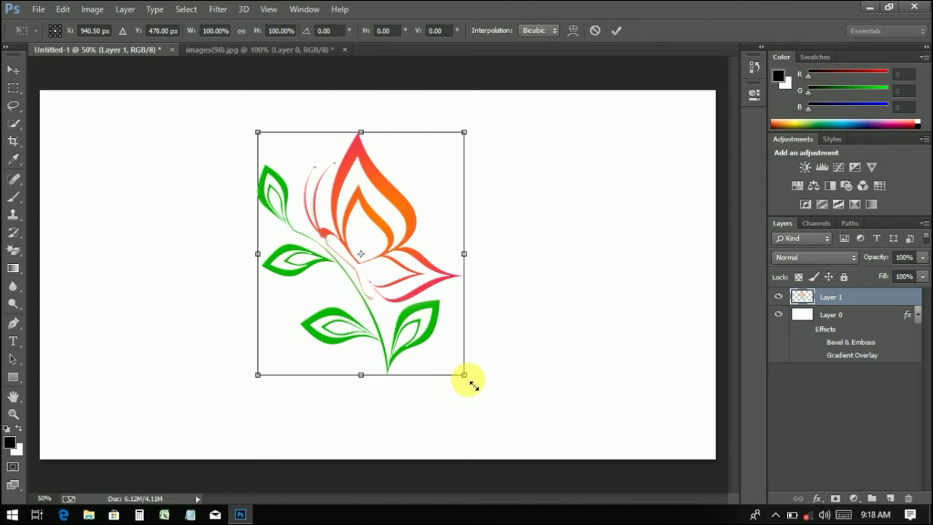
pyautogui.moveTo(473, 385); pyautogui.dragTo(500, 418)
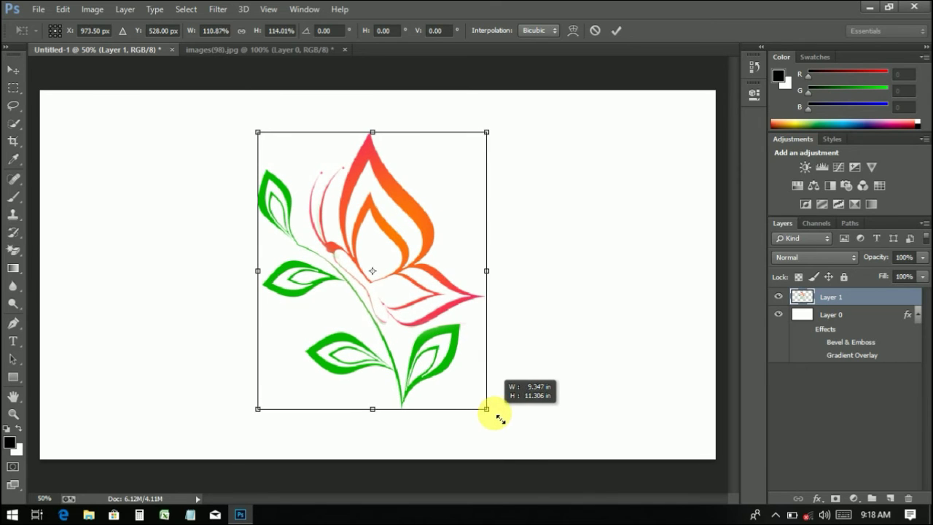
pyautogui.moveTo(500, 419); pyautogui.dragTo(514, 435)
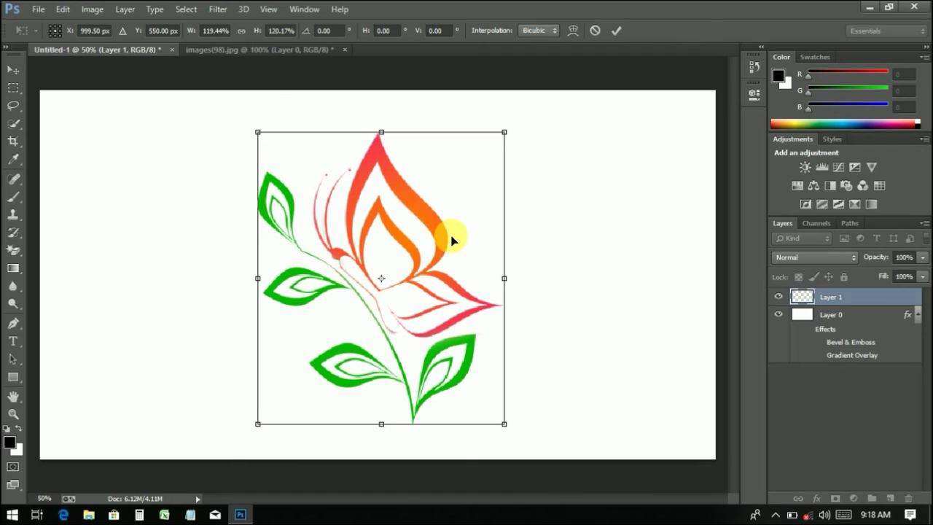
pyautogui.moveTo(452, 239); pyautogui.dragTo(452, 225)
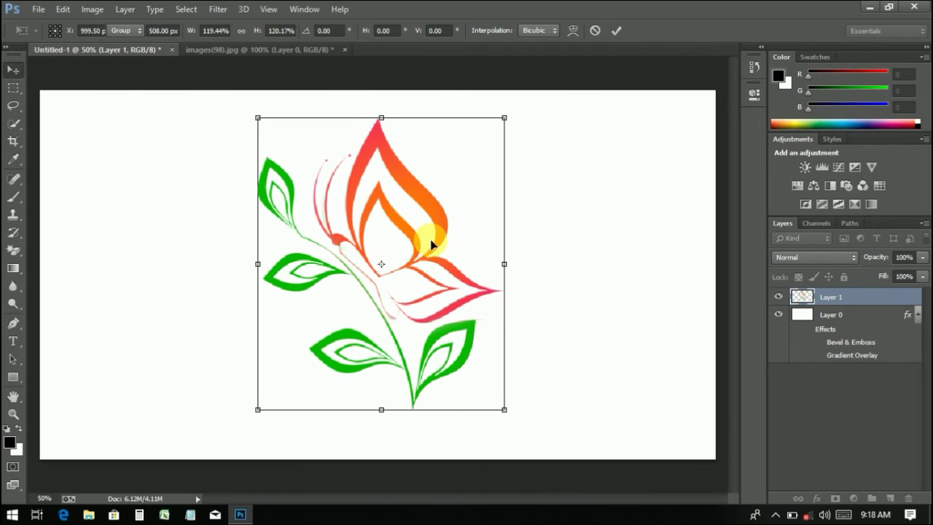
pyautogui.press('Return')
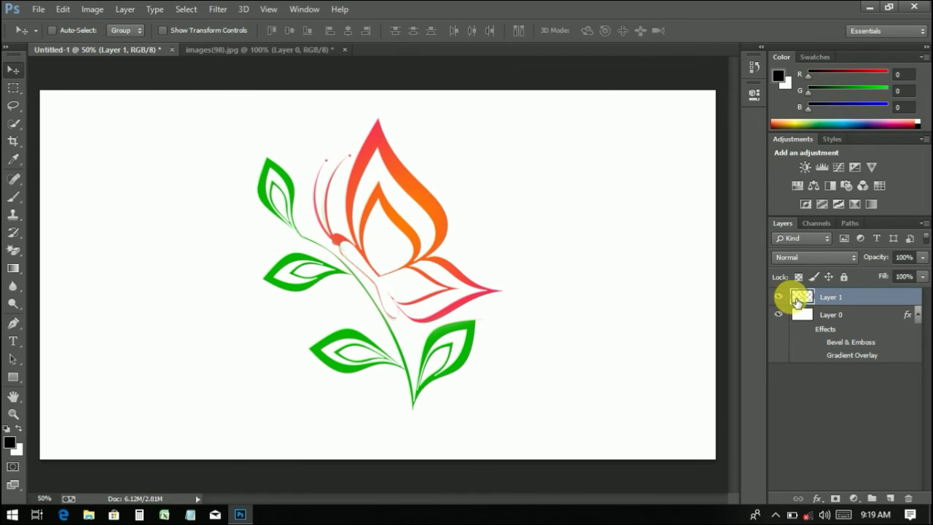
# Step: Add a Drop Shadow style with Distance 9 px, Size 9 px and 100% opacity
pyautogui.rightClick(839, 298)
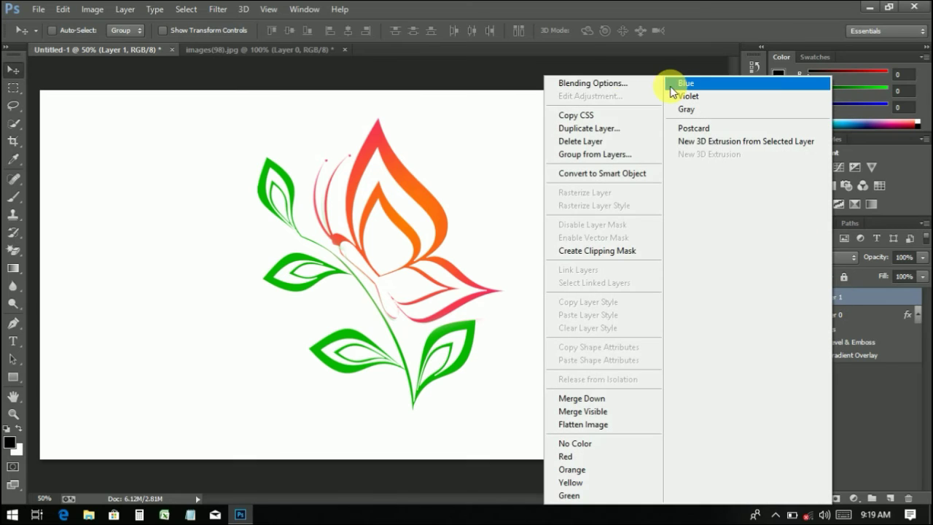
pyautogui.click(620, 84)
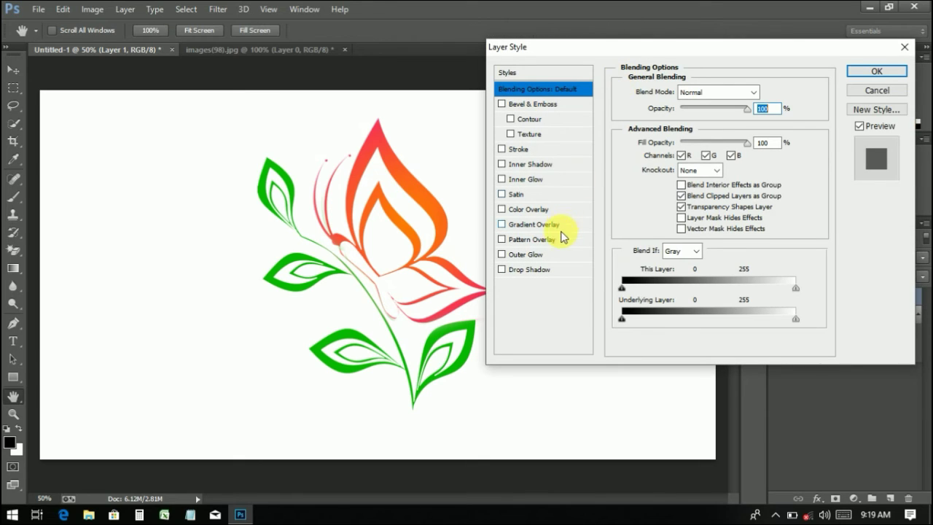
pyautogui.click(528, 270)
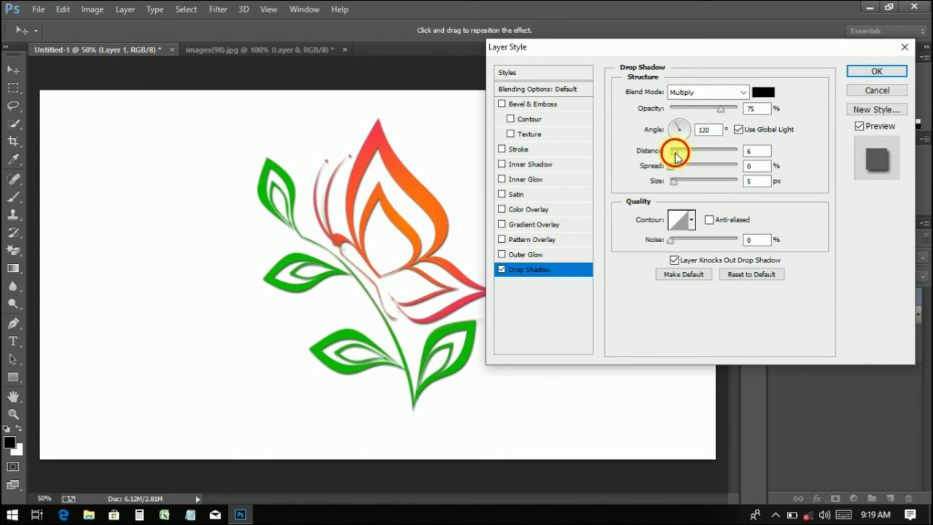
pyautogui.moveTo(675, 154); pyautogui.dragTo(671, 181)
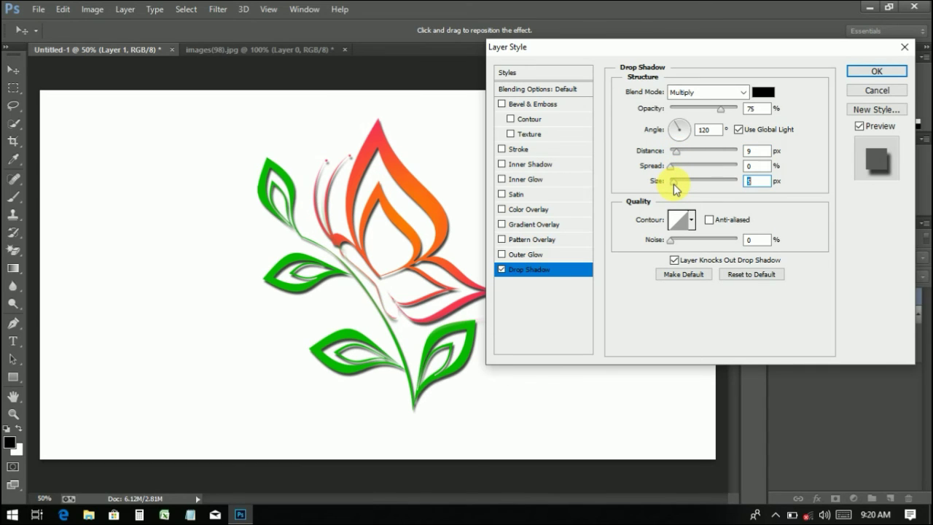
pyautogui.moveTo(673, 184); pyautogui.dragTo(680, 182)
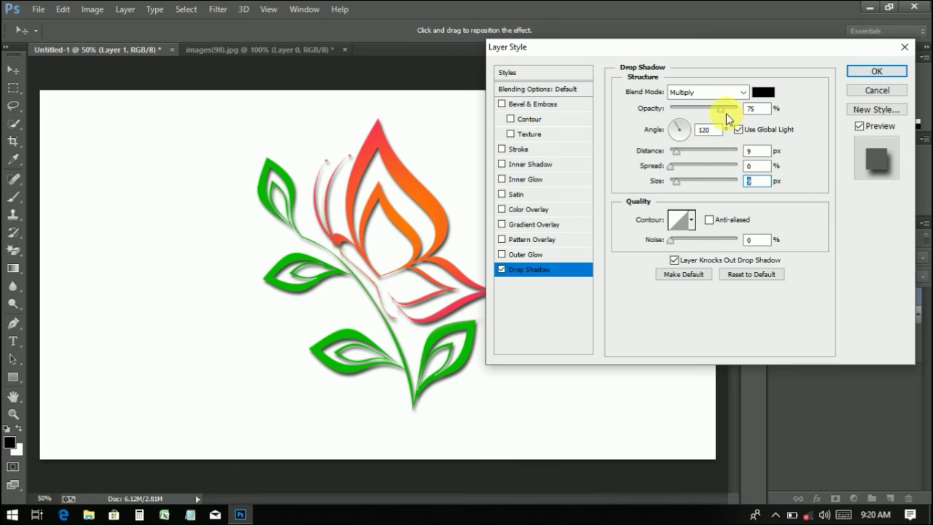
pyautogui.moveTo(725, 108); pyautogui.dragTo(738, 110)
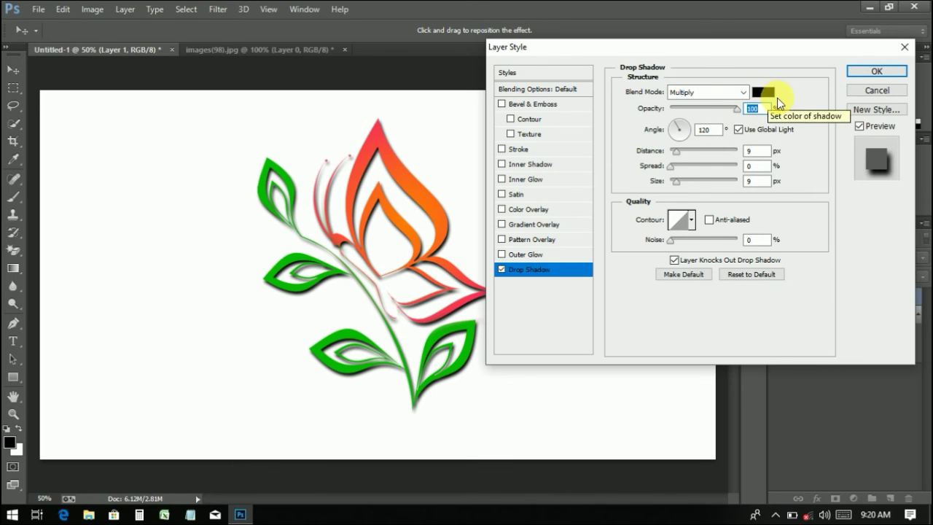
pyautogui.click(865, 73)
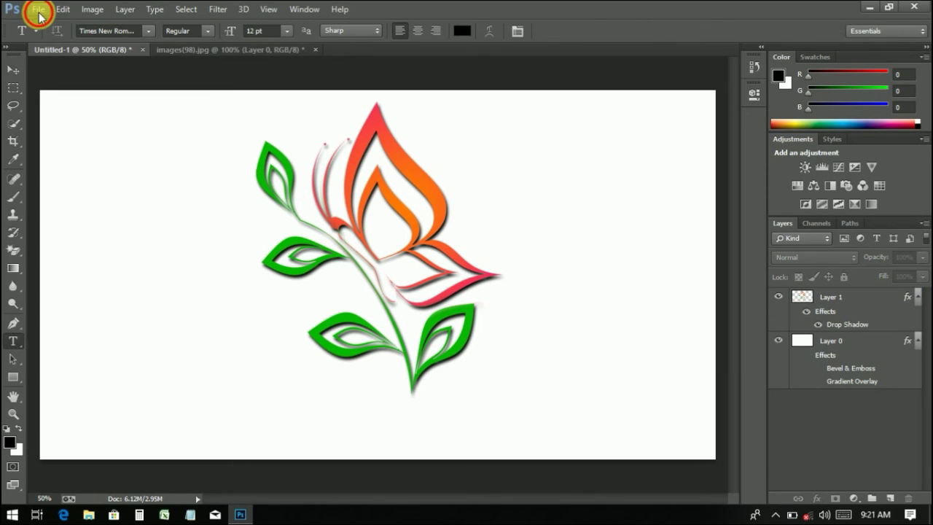
# Step: Save the artwork as maximum-quality JPEG Untitled-1 in Pictures, then minimize Photoshop
pyautogui.click(38, 8)
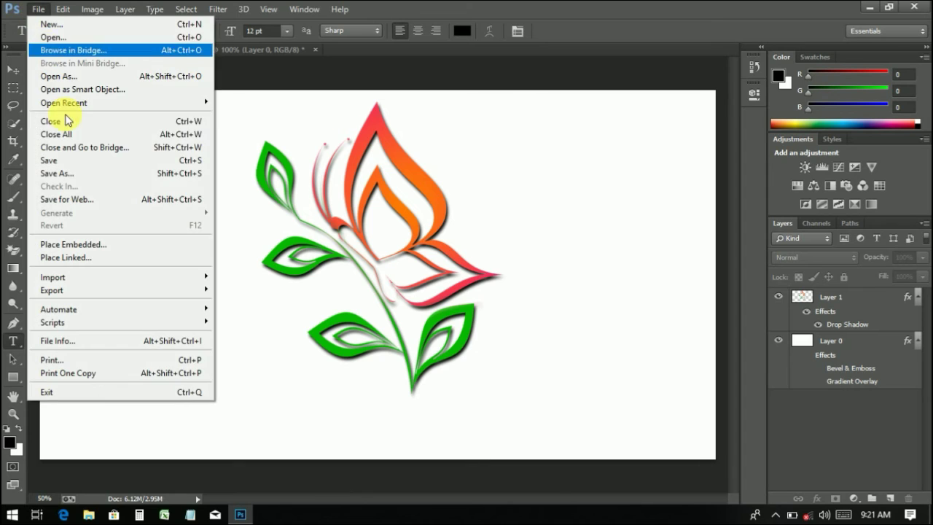
pyautogui.click(75, 175)
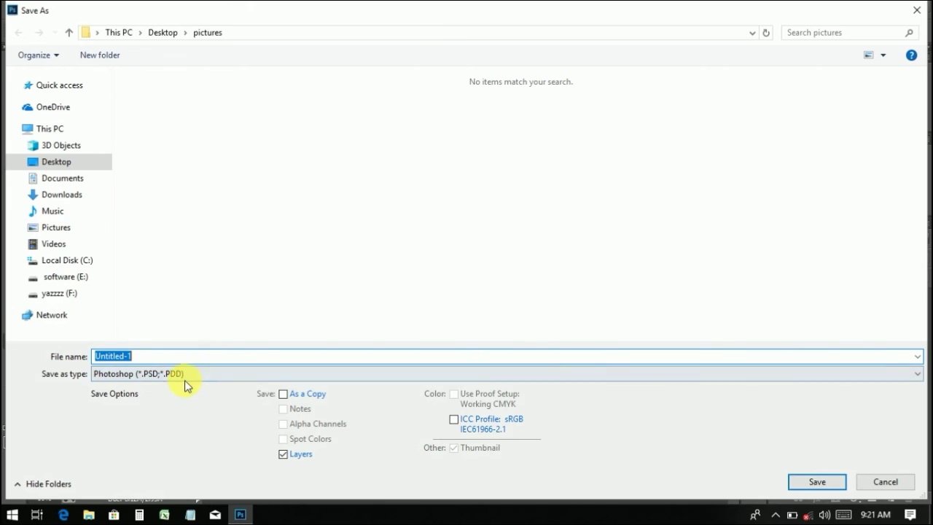
pyautogui.click(195, 374)
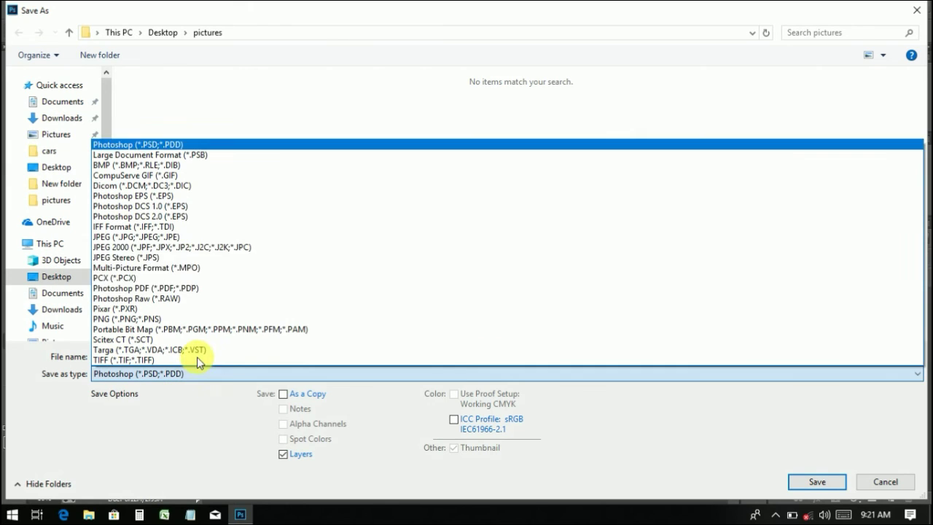
pyautogui.click(169, 237)
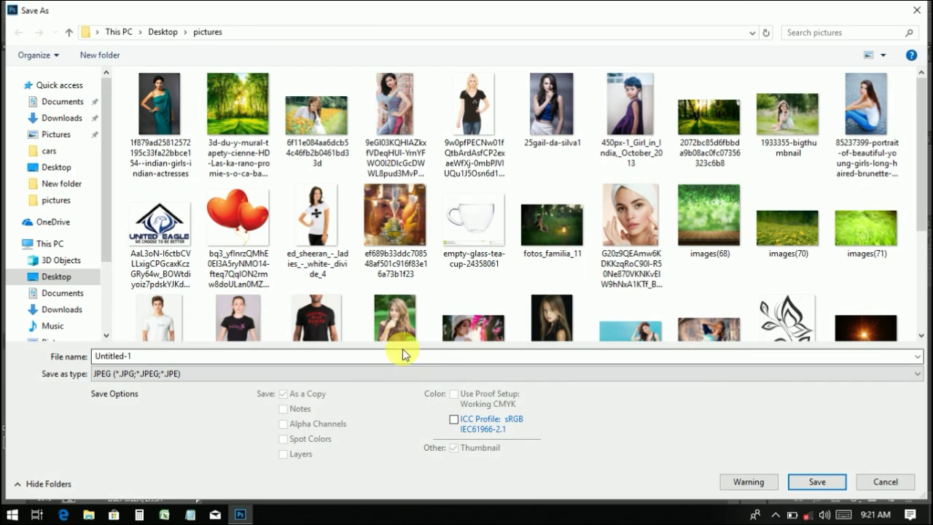
pyautogui.click(817, 482)
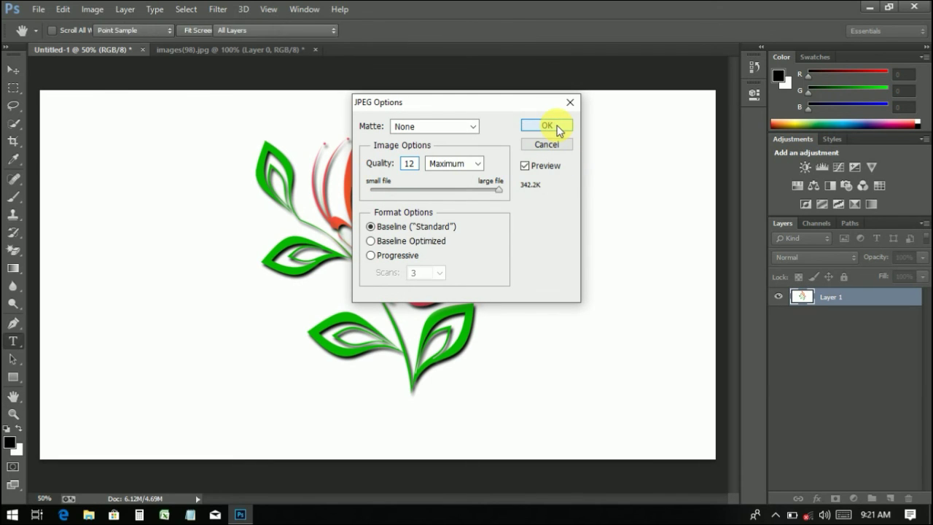
pyautogui.click(558, 126)
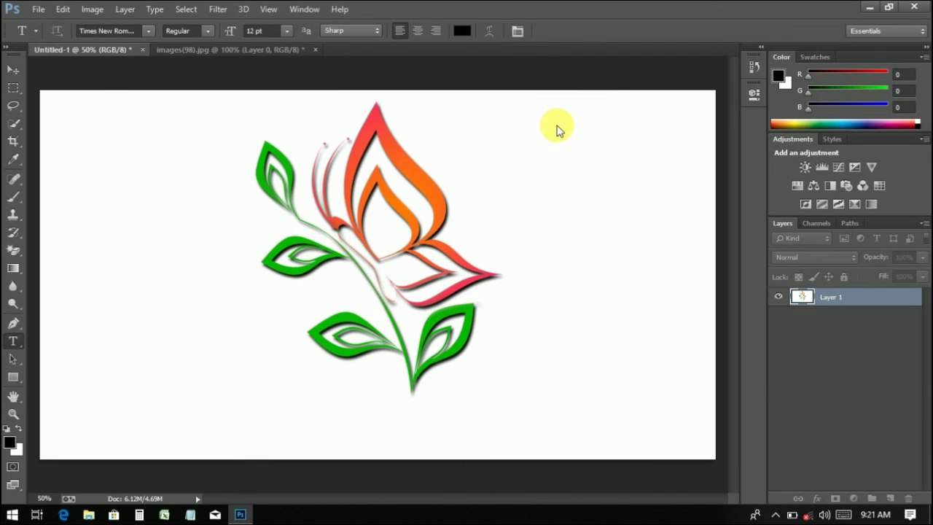
pyautogui.click(868, 8)
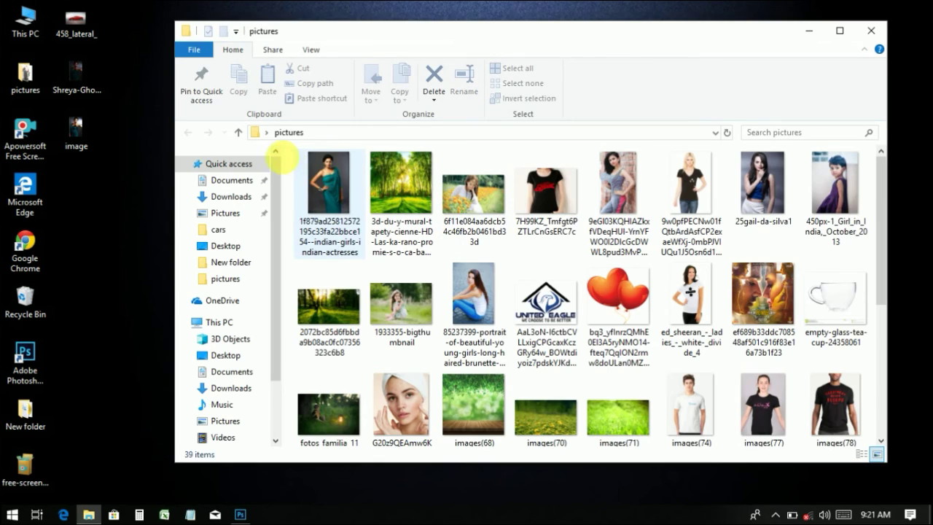
# Step: Open images(98).jpg from the Pictures folder in Picasa Photo Viewer
pyautogui.press('Down')
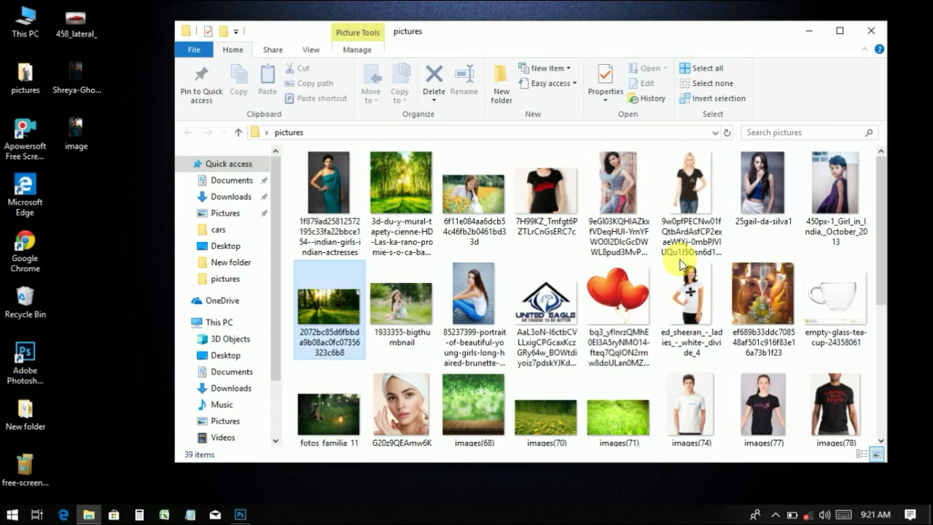
pyautogui.press('Down')
pyautogui.press('Down')
pyautogui.press('Down')
pyautogui.click(706, 306)
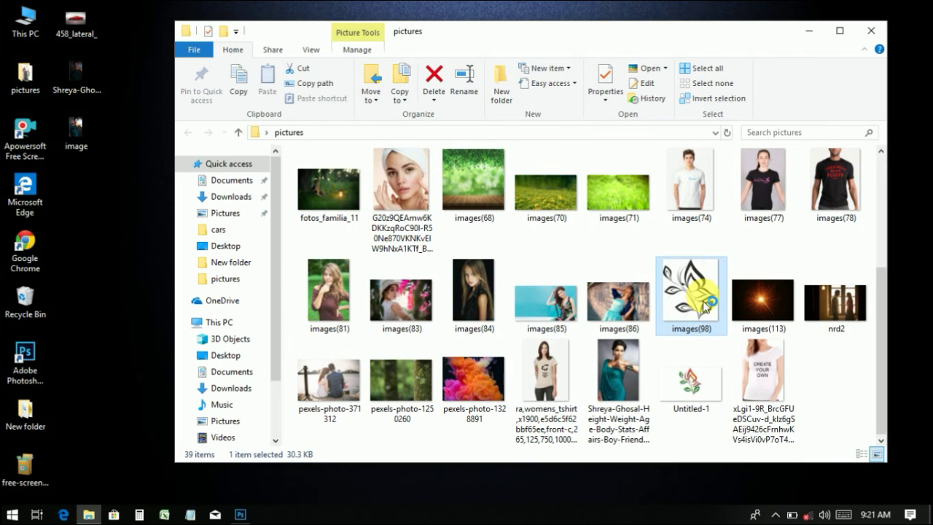
pyautogui.doubleClick(705, 307)
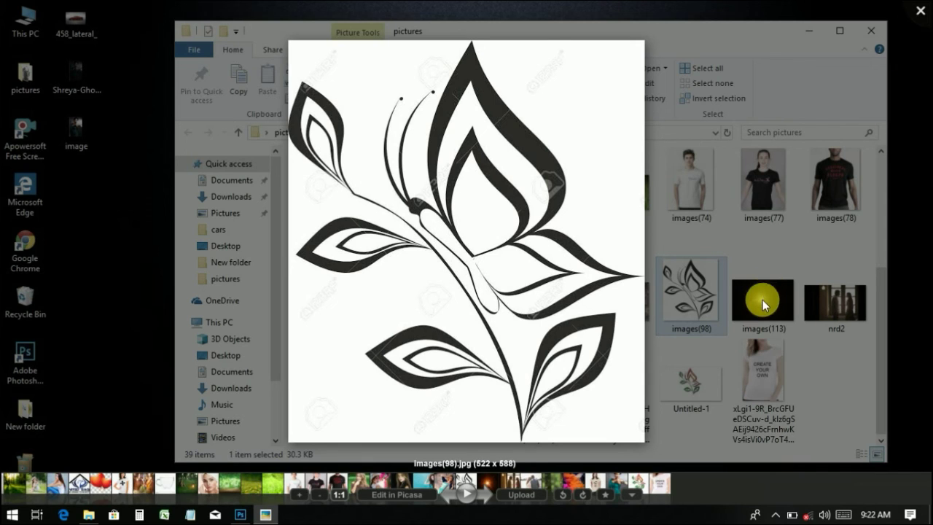
# Step: View the coloured Untitled-1.jpg, then return to the original images(98) outline
pyautogui.click(639, 482)
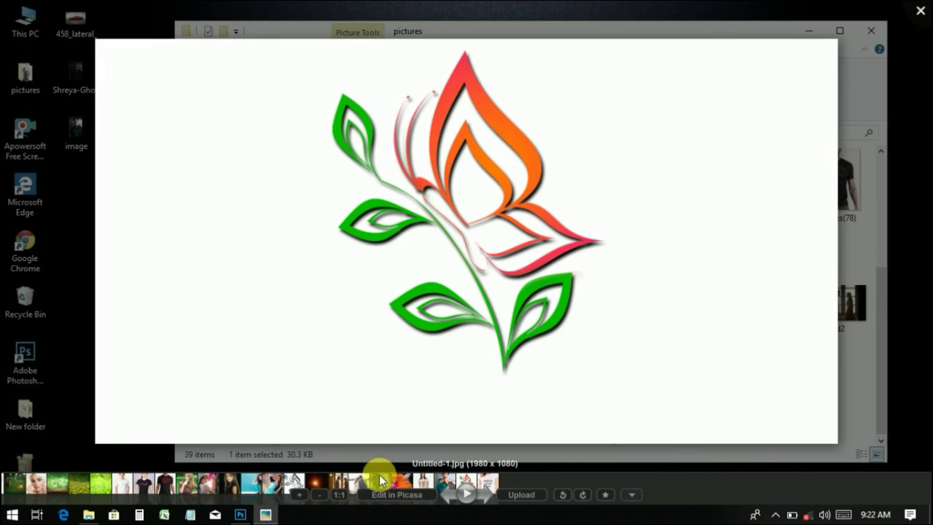
pyautogui.click(295, 484)
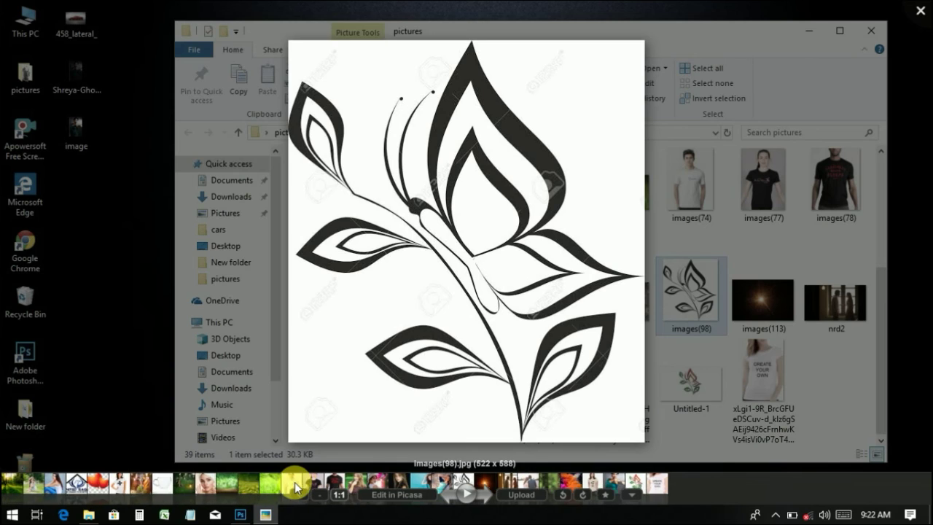